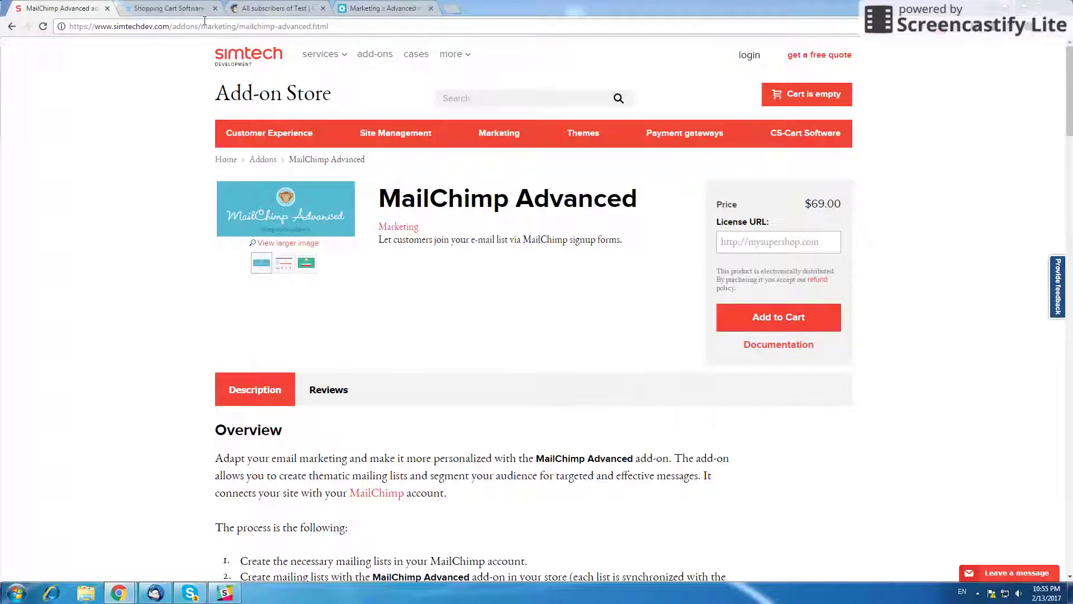
- Switch to the storefront tab showing the 'Get a discount!' signup block
left_click(193, 9)
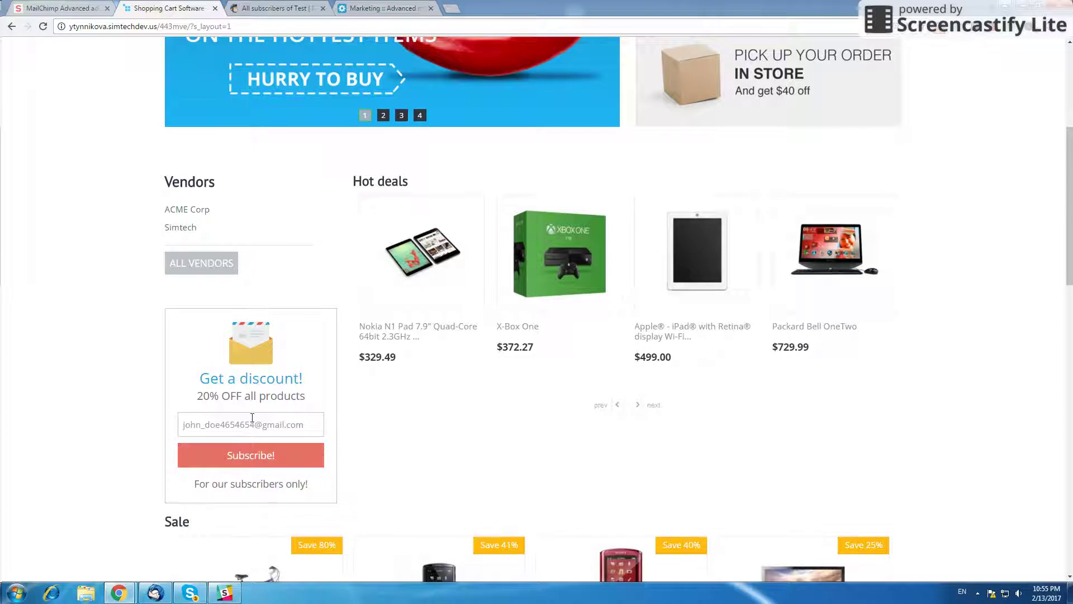
- Submit an e-mail address through the storefront 'Get a discount!' block offering 20% off
left_click(189, 426)
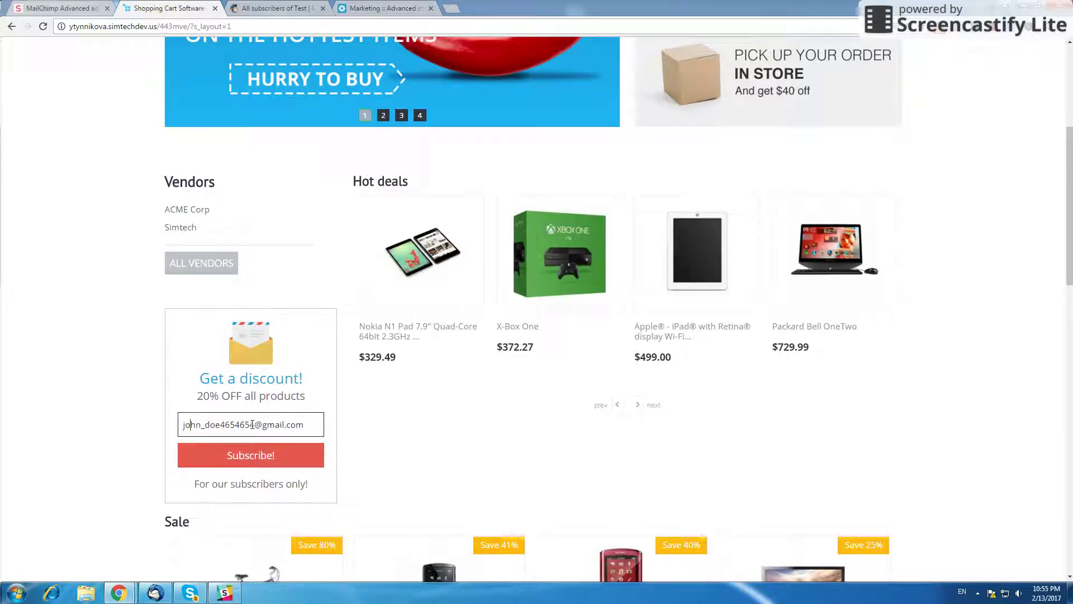
left_click(292, 456)
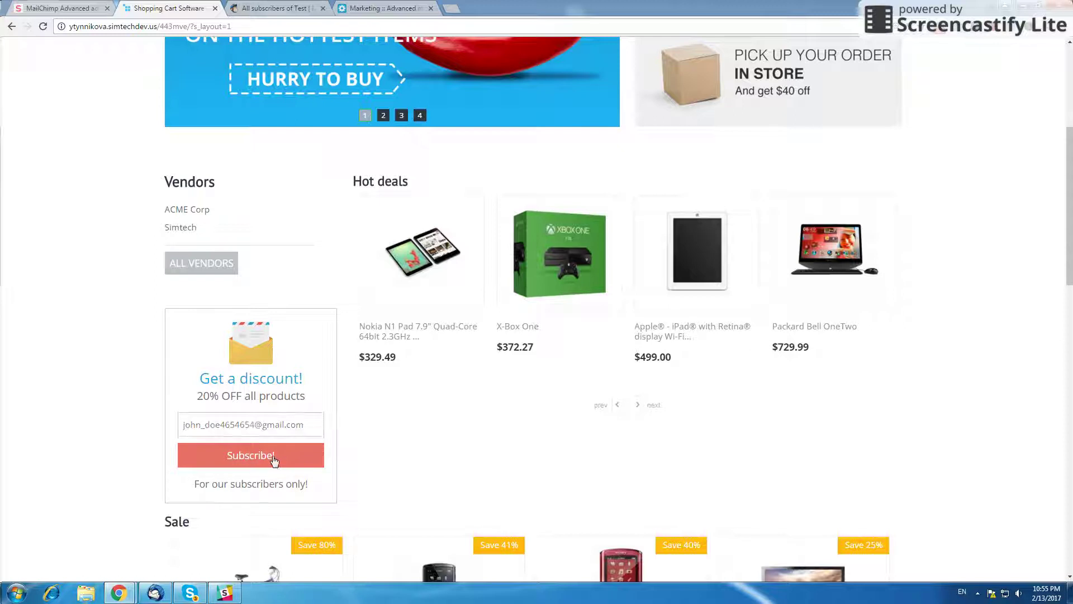
- Reload MailChimp's 'All subscribers of Test' list to show the new third subscriber
left_click(243, 8)
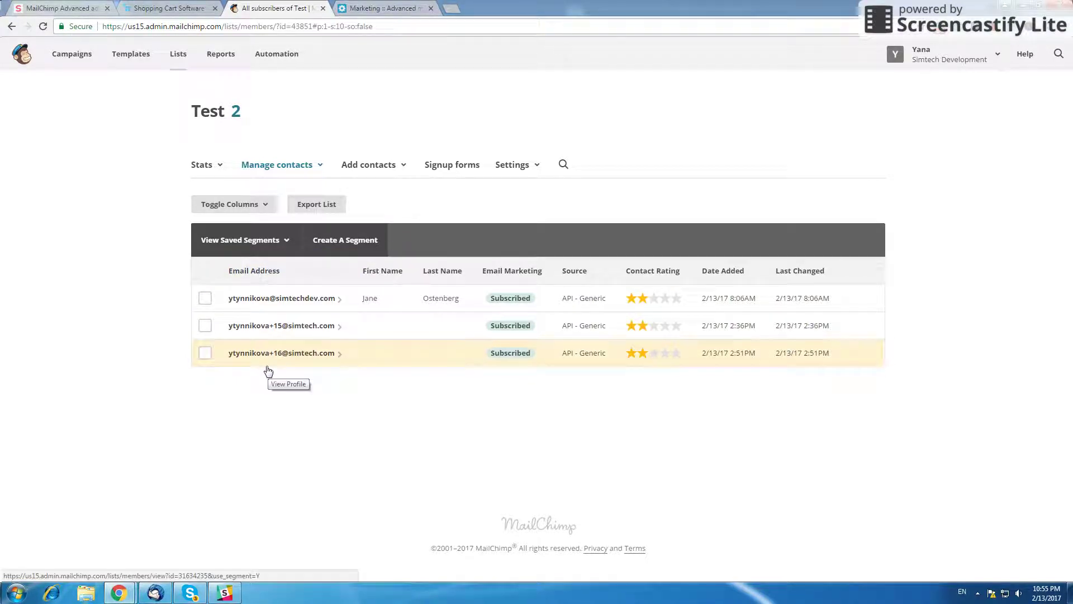
key("F5")
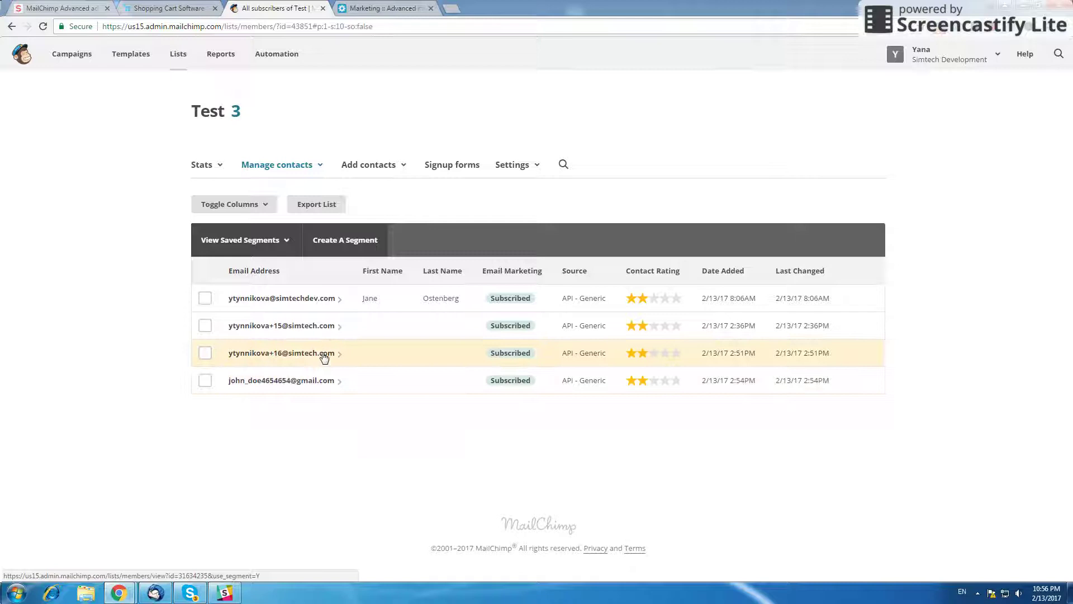
- Open the Homepage list from Marketing > Advanced mailing lists for editing
left_click(391, 8)
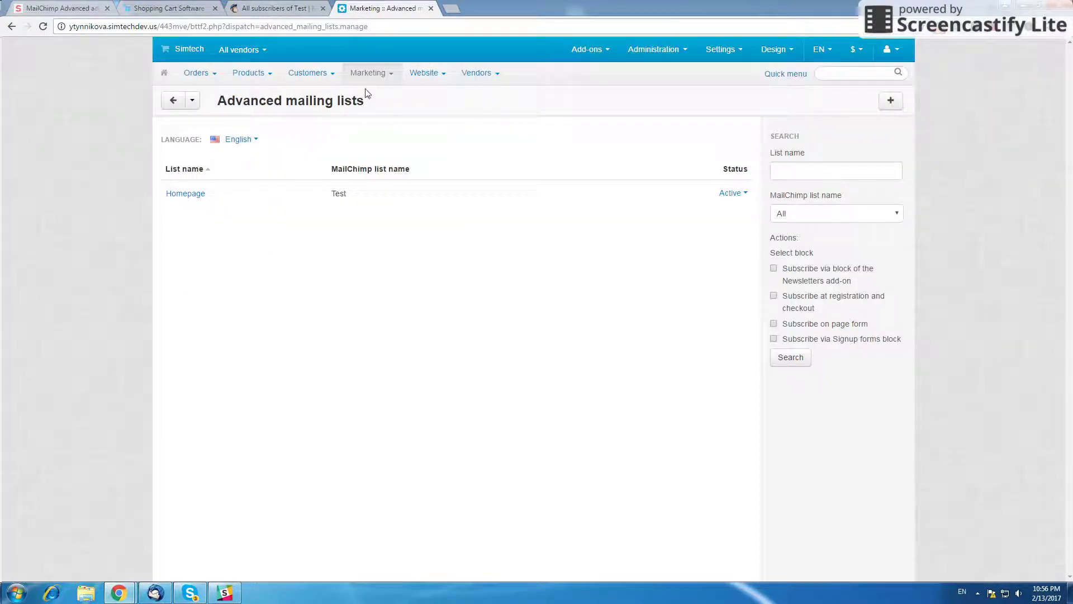
mouse_move(377, 73)
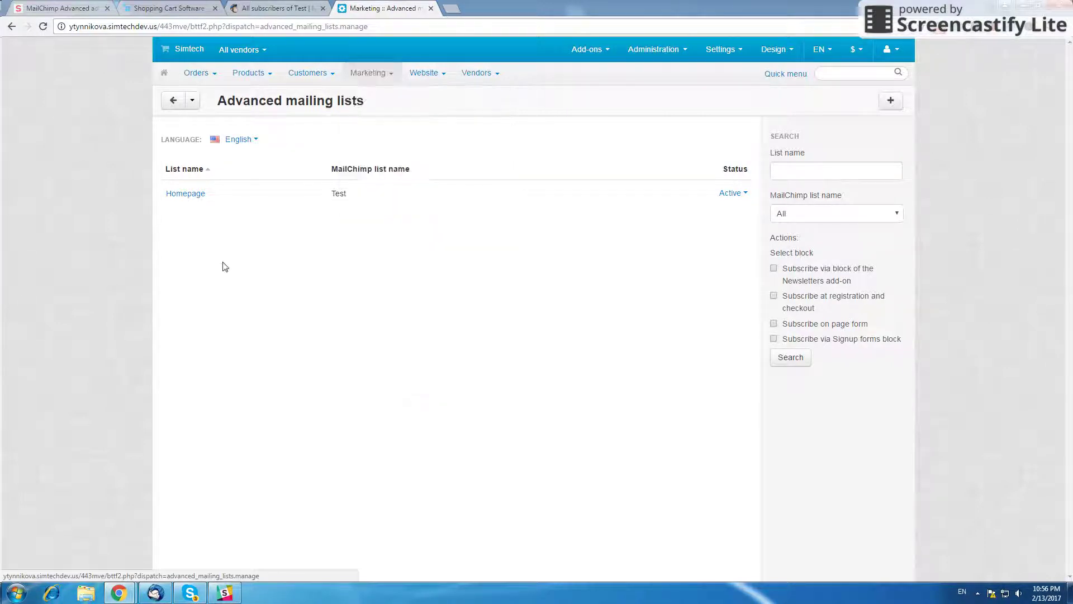
left_click(189, 193)
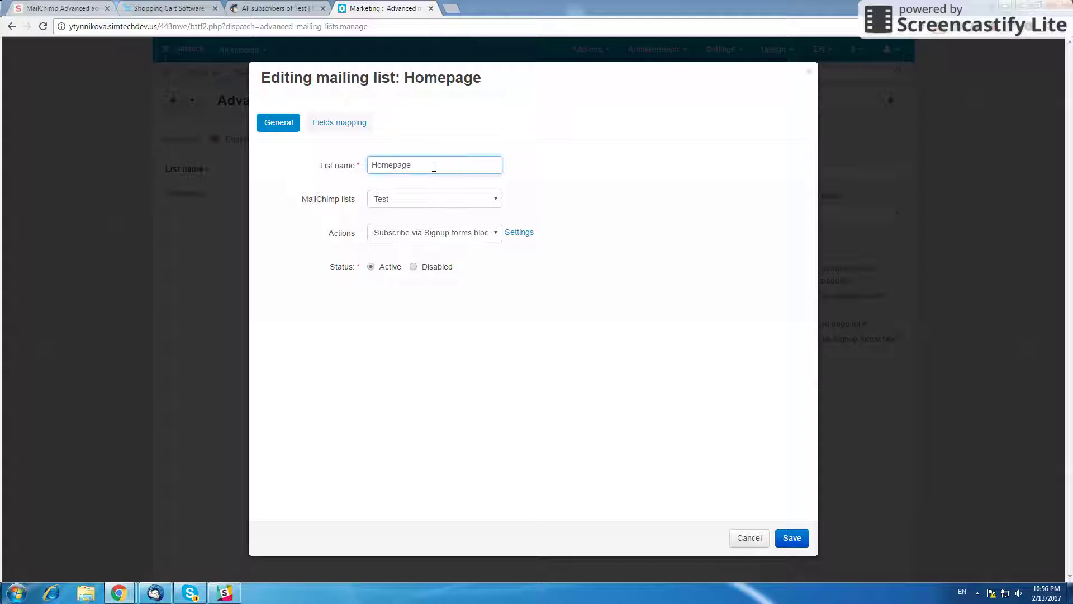
- Keep MailChimp list Test, set action 'Subscribe at registration and checkout' with only Checkout ticked
left_click(408, 200)
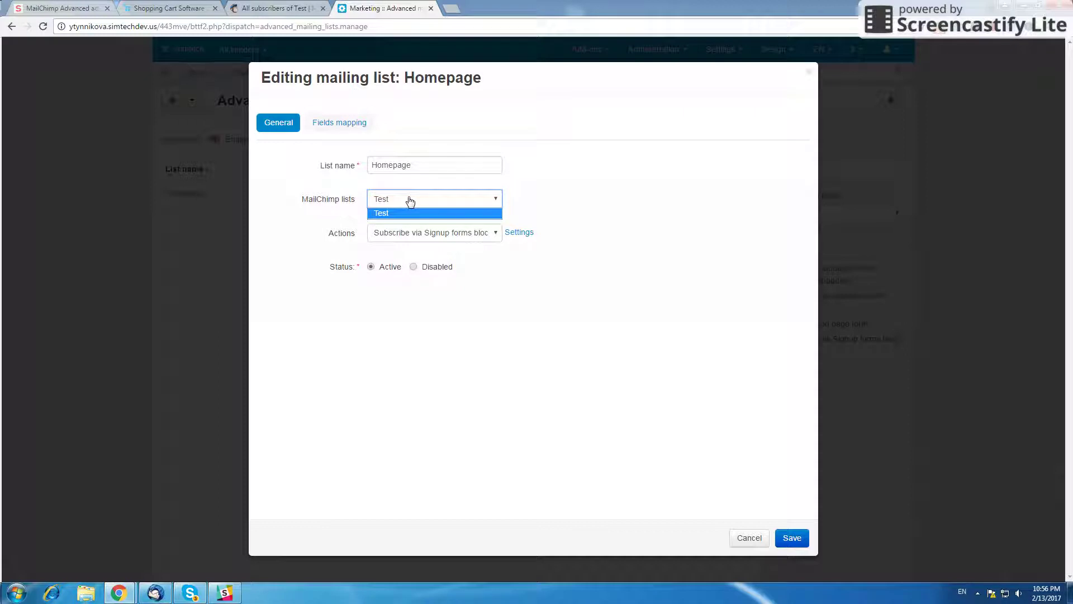
left_click(410, 201)
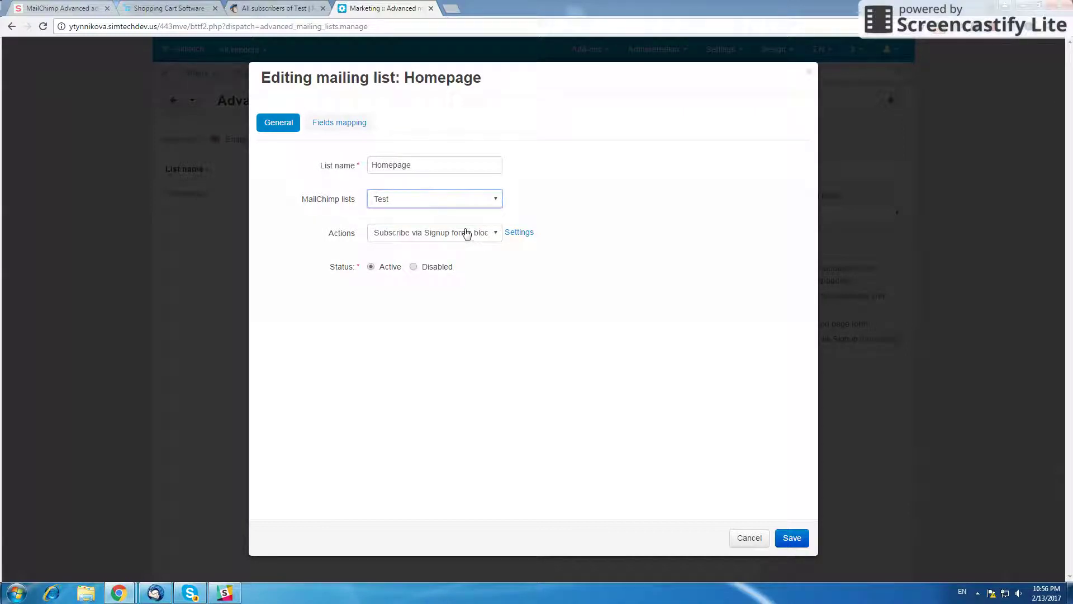
left_click(466, 233)
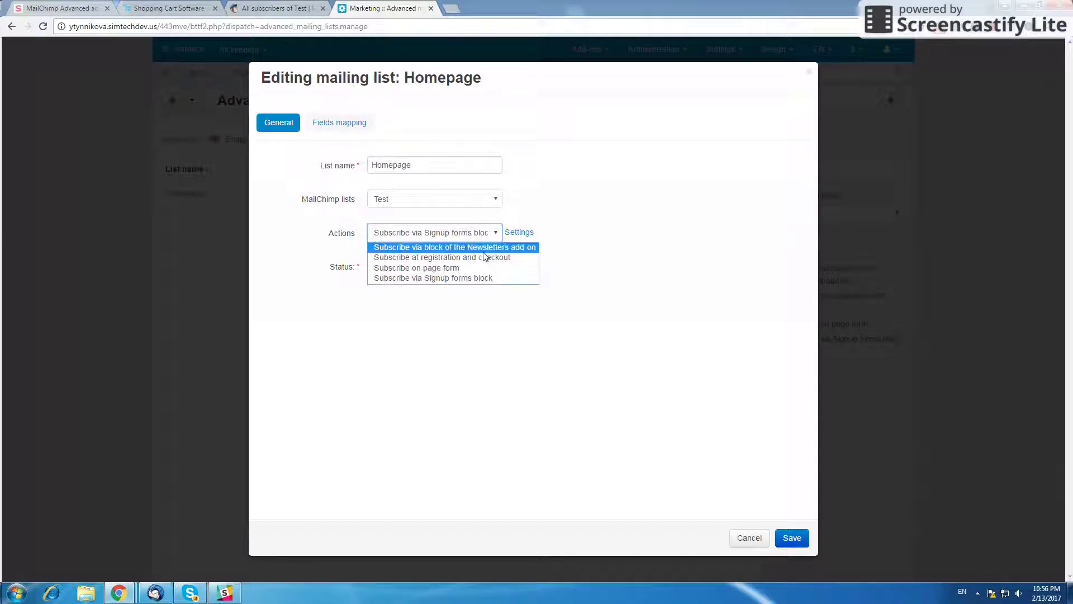
left_click(472, 267)
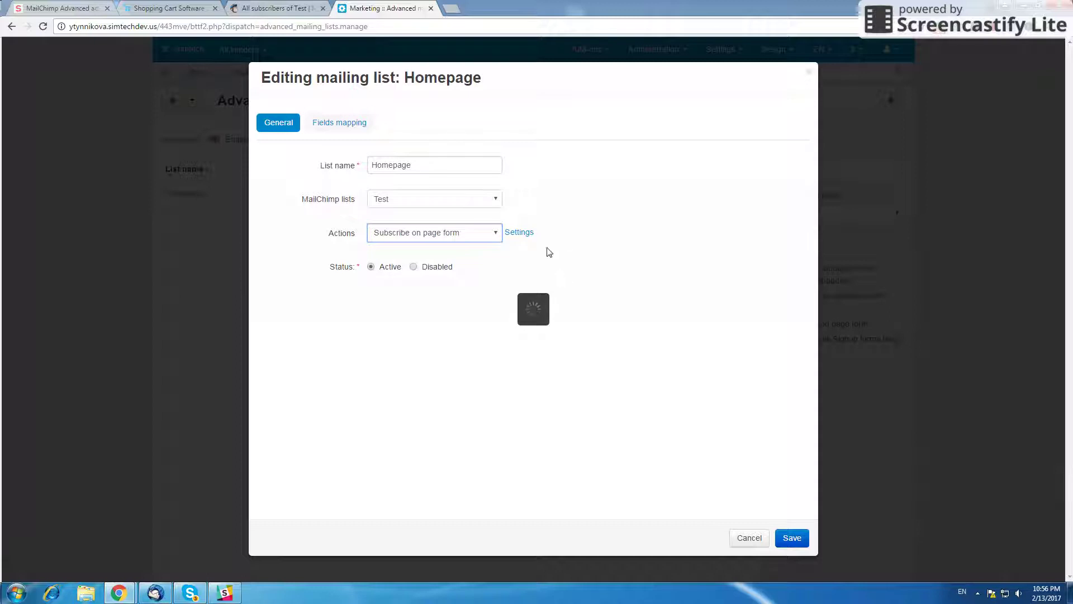
left_click(518, 234)
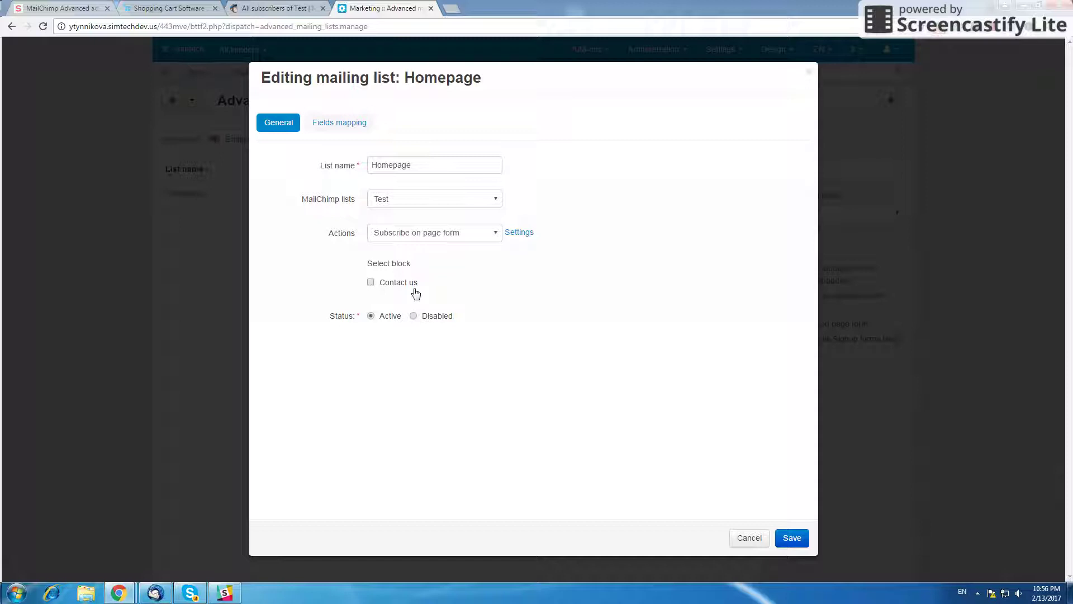
left_click(485, 234)
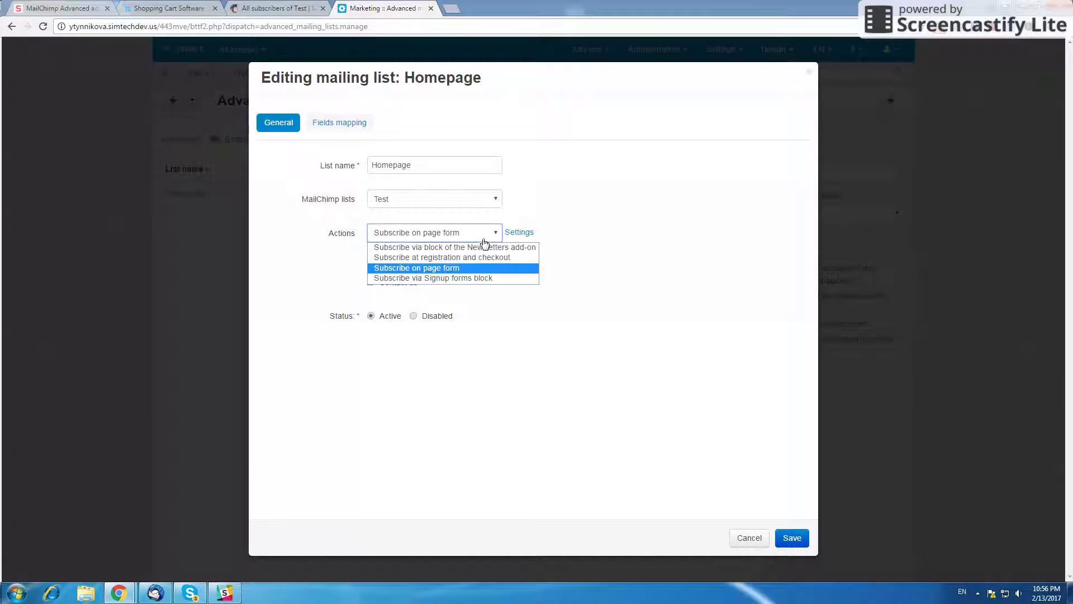
left_click(485, 258)
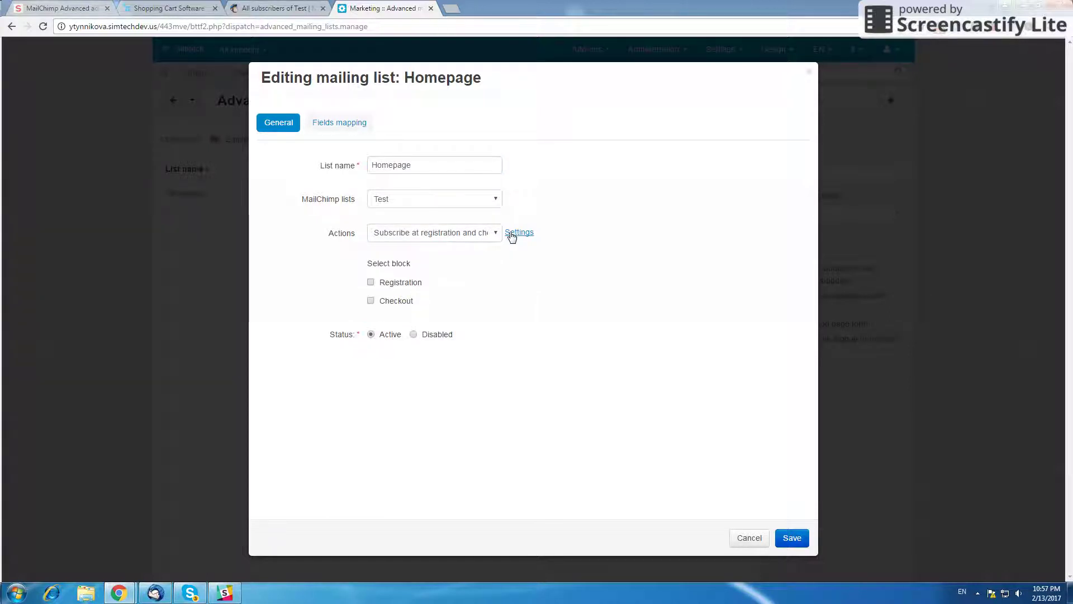
left_click(370, 282)
left_click(371, 283)
- Review the Fields mapping of first name, last name and e-mail to MailChimp fields
left_click(347, 128)
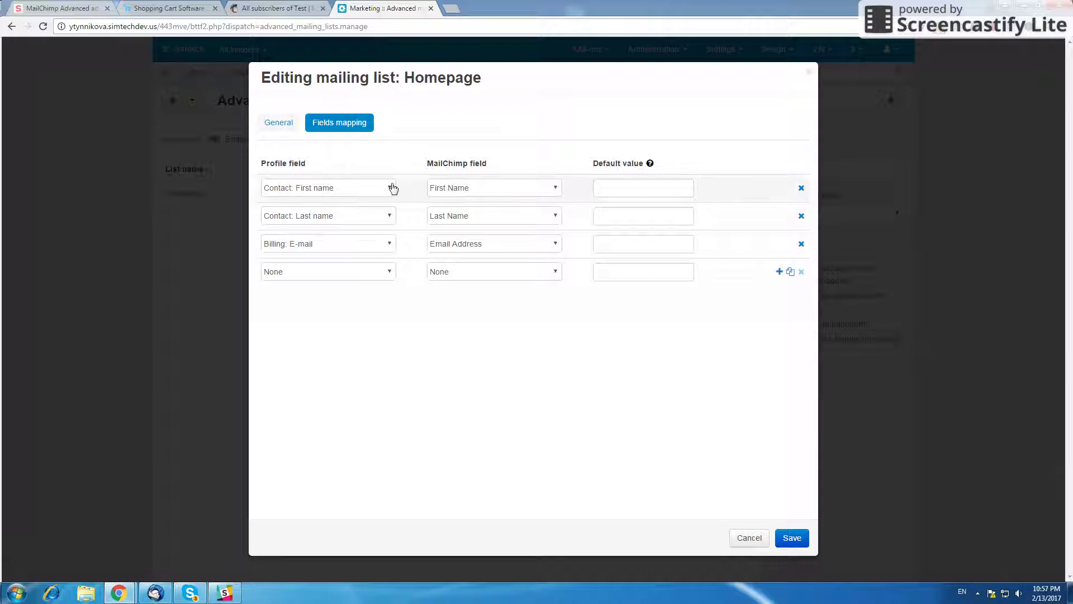
left_click(359, 188)
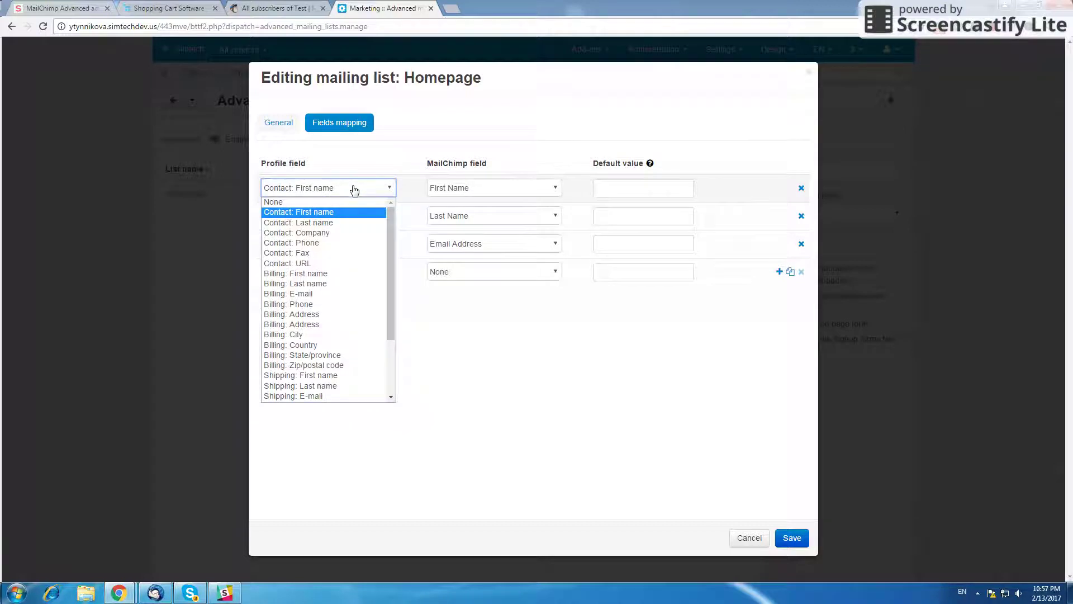
left_click(443, 190)
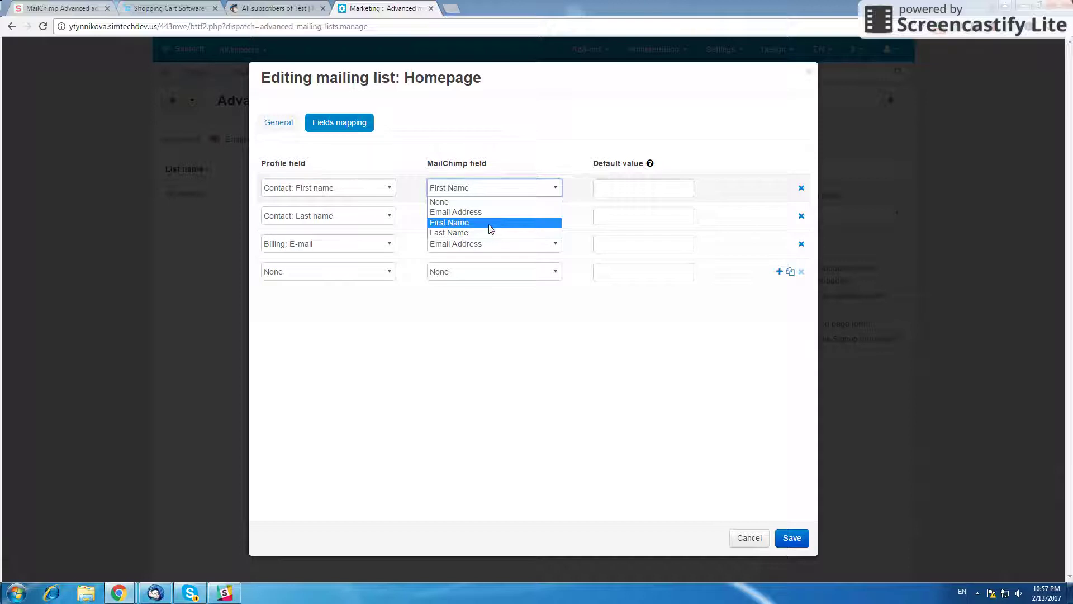
left_click(532, 149)
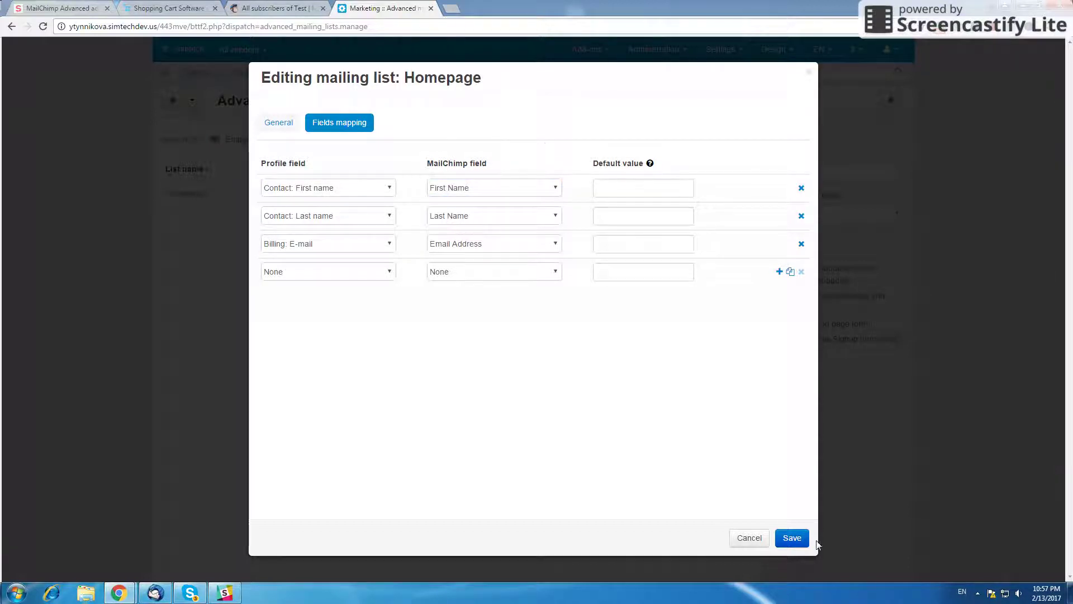
- Save the Homepage mailing list settings and go to Design > Layouts
left_click(793, 538)
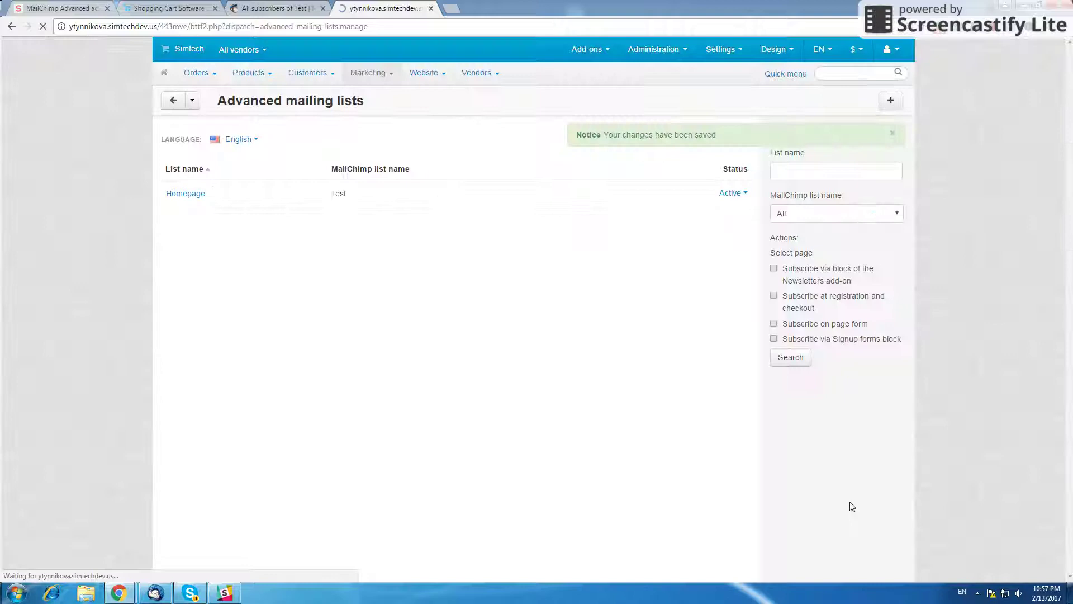
mouse_move(766, 56)
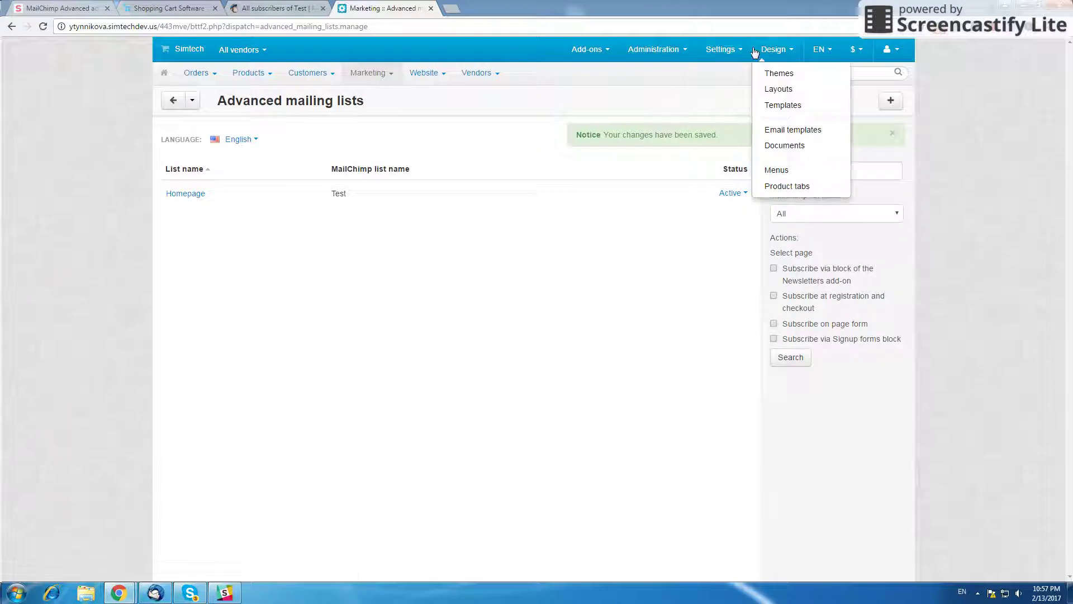
left_click(787, 90)
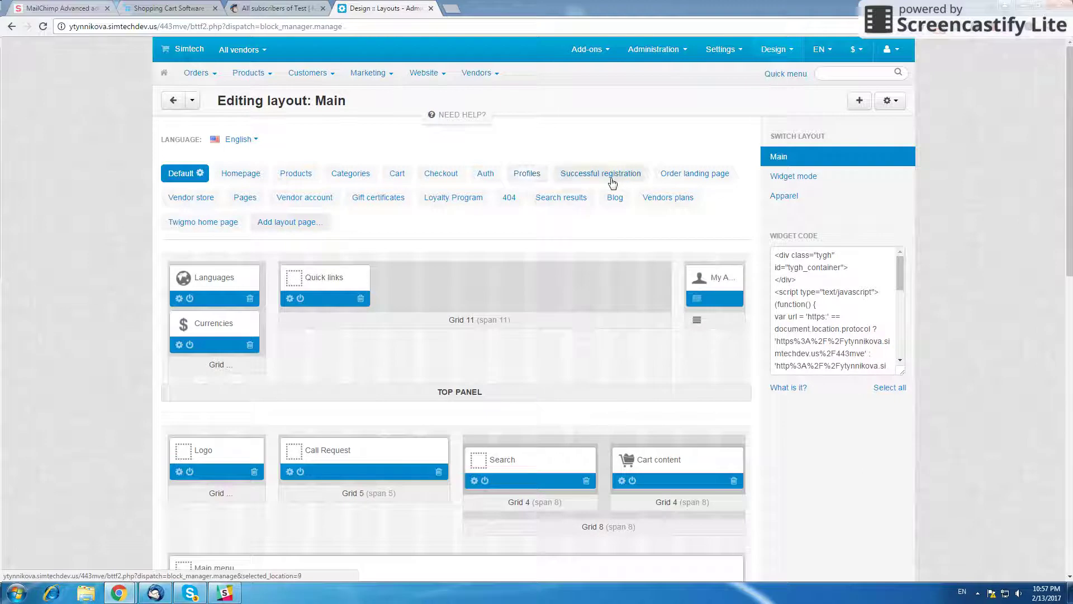
- Show the Main layout's Categories location with Breadcrumbs, Product filters and Main Content blocks
mouse_move(801, 169)
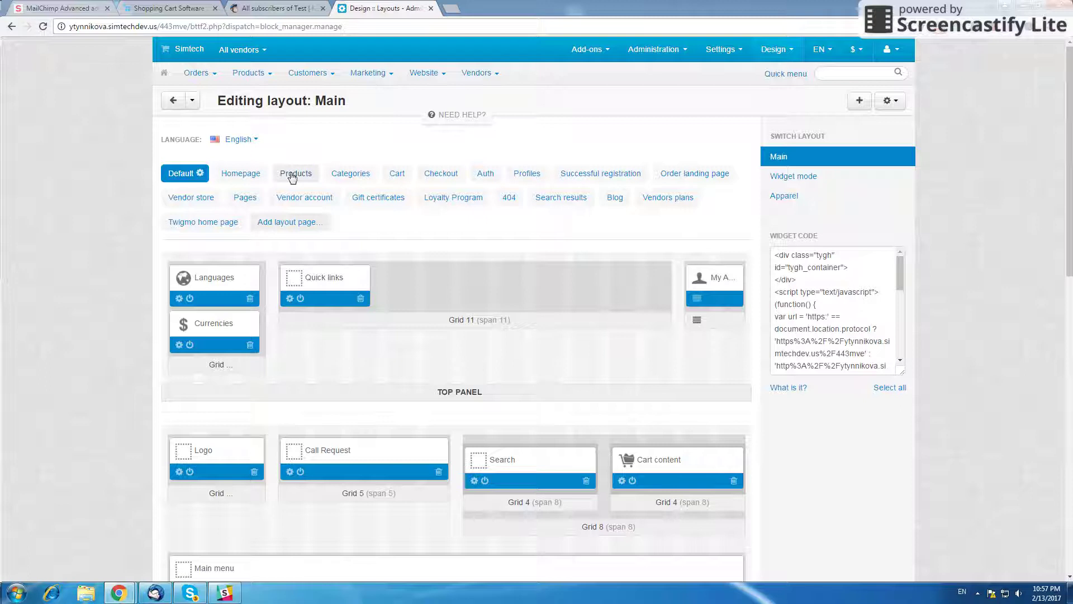
left_click(244, 175)
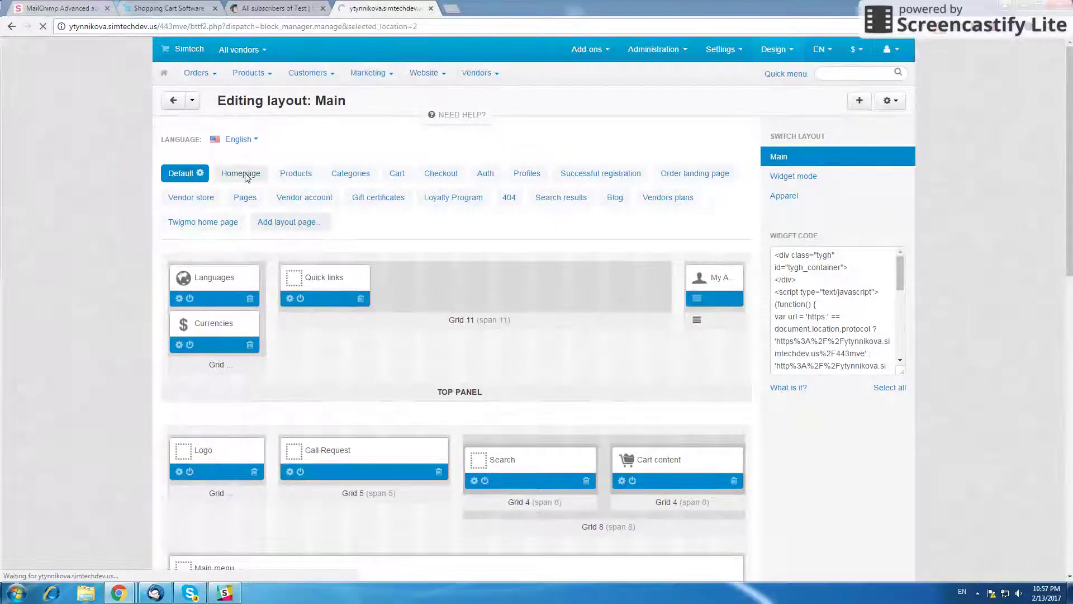
scroll(254, 196, "down", 5)
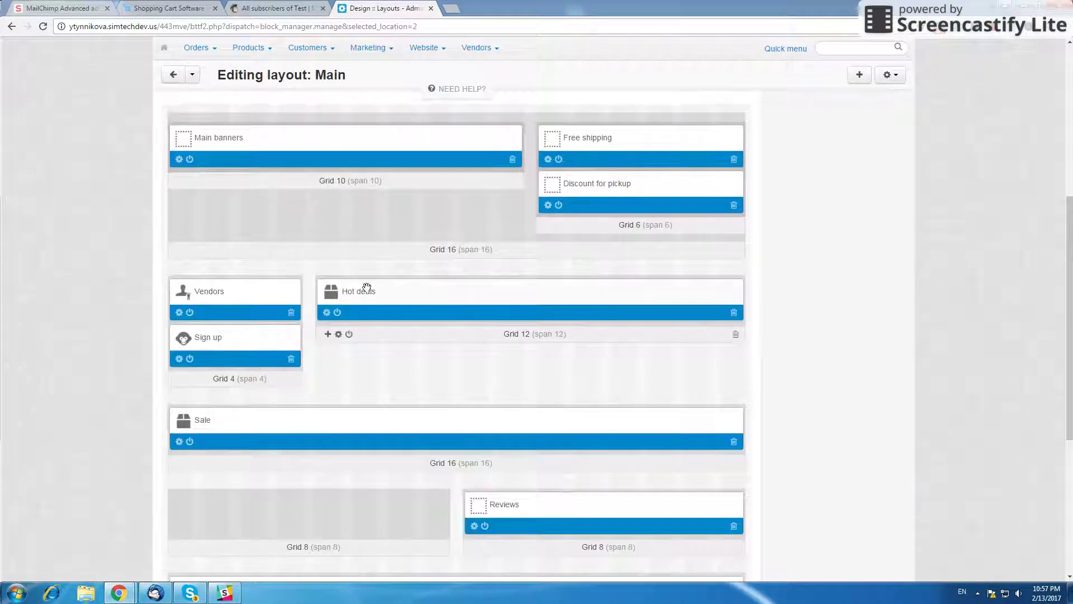
scroll(366, 289, "up", 5)
scroll(358, 299, "up", 1)
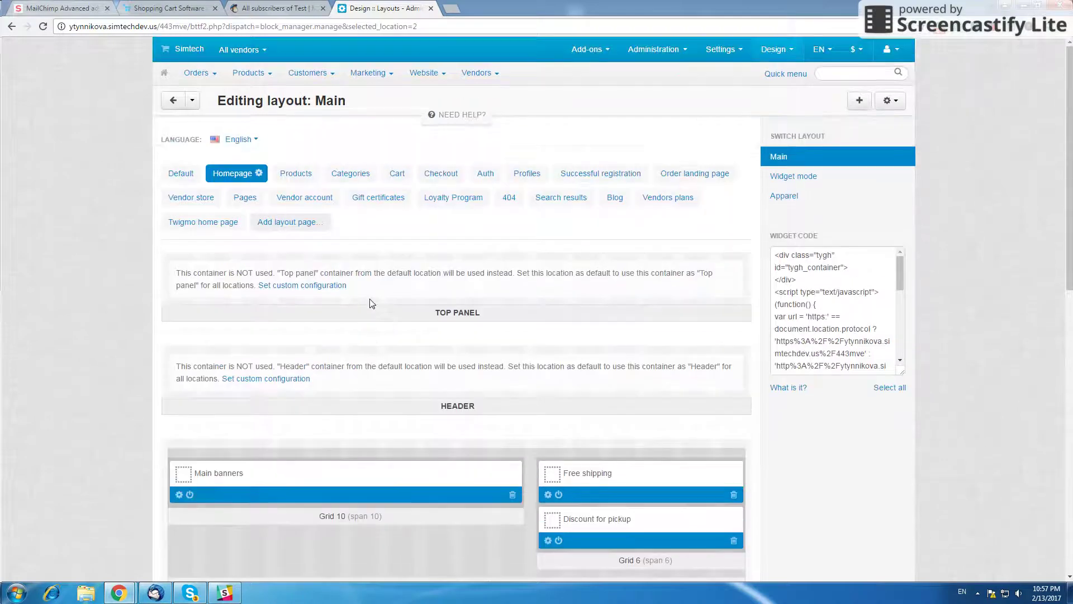
left_click(350, 174)
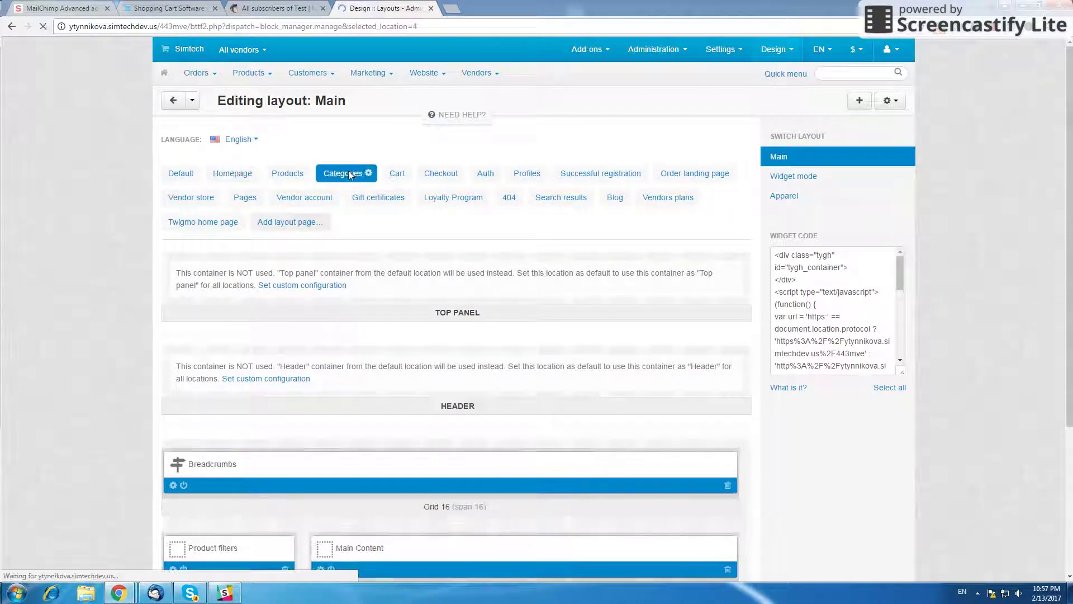
scroll(337, 178, "down", 4)
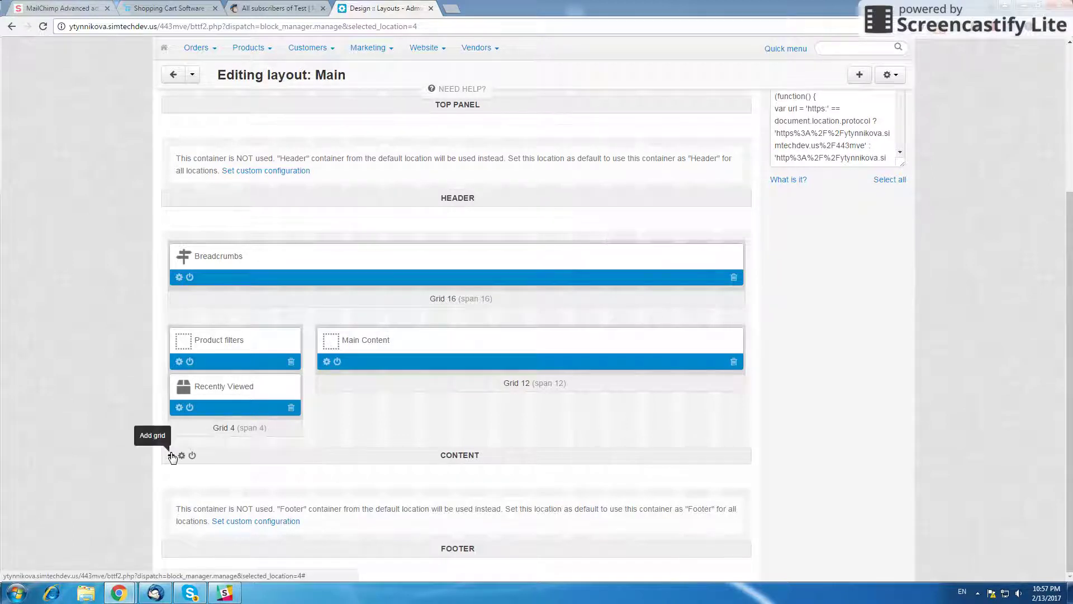
- Create a grid of width 10 at the bottom of the Content container
left_click(171, 456)
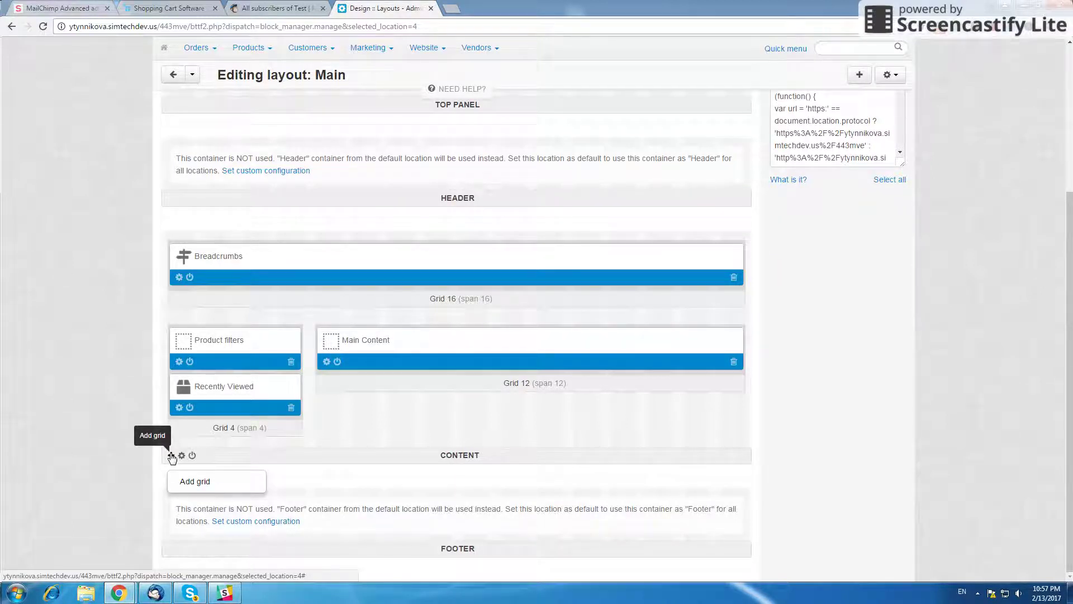
left_click(203, 481)
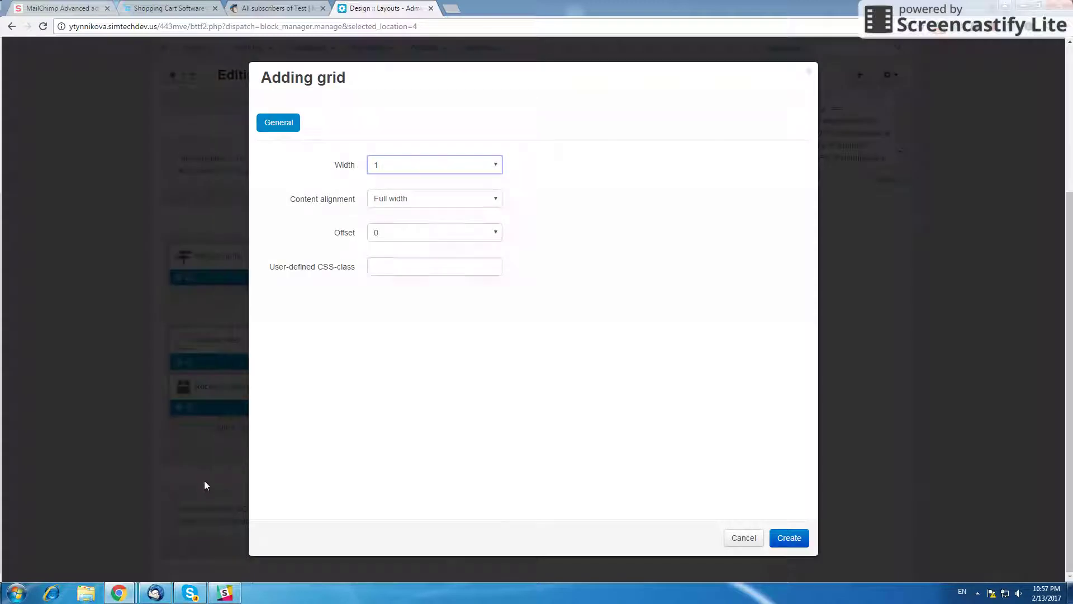
left_click(475, 168)
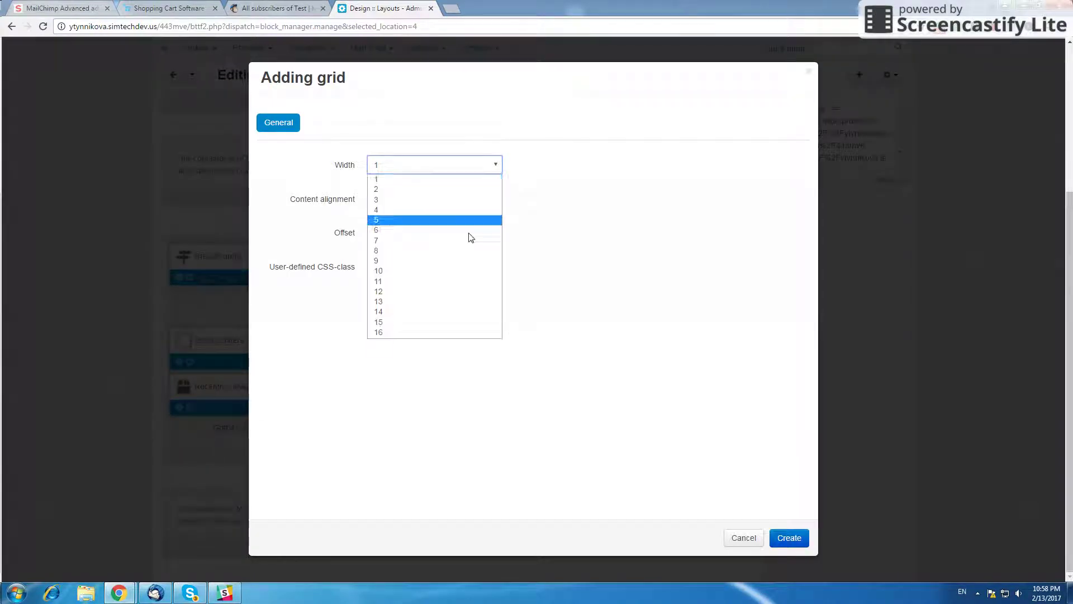
left_click(455, 272)
left_click(789, 538)
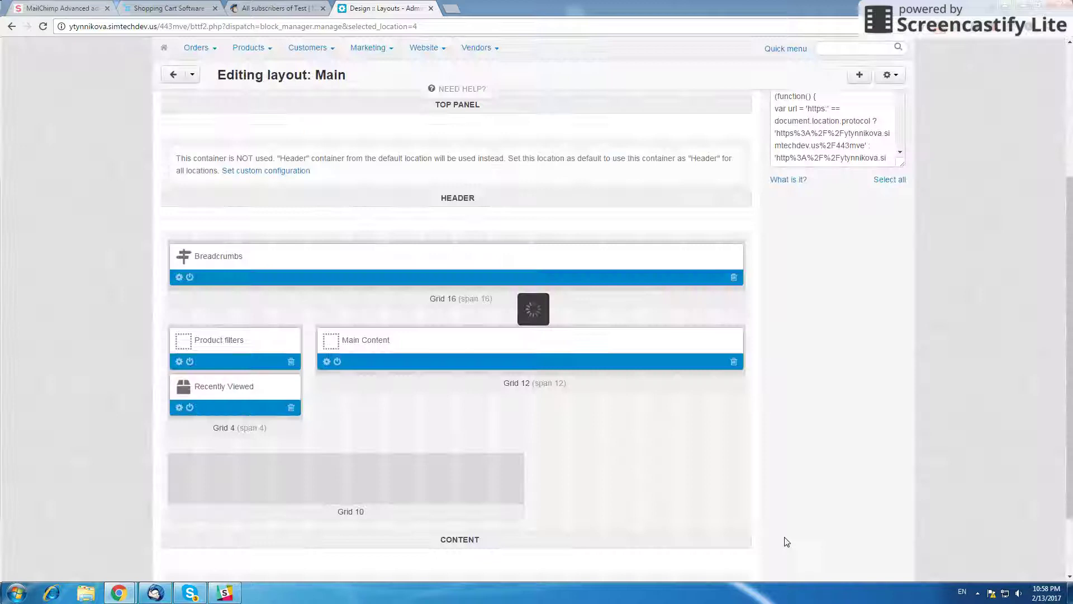
- Add a block to Grid 10 and browse the Create New Block types to SD: Signup forms
left_click(180, 512)
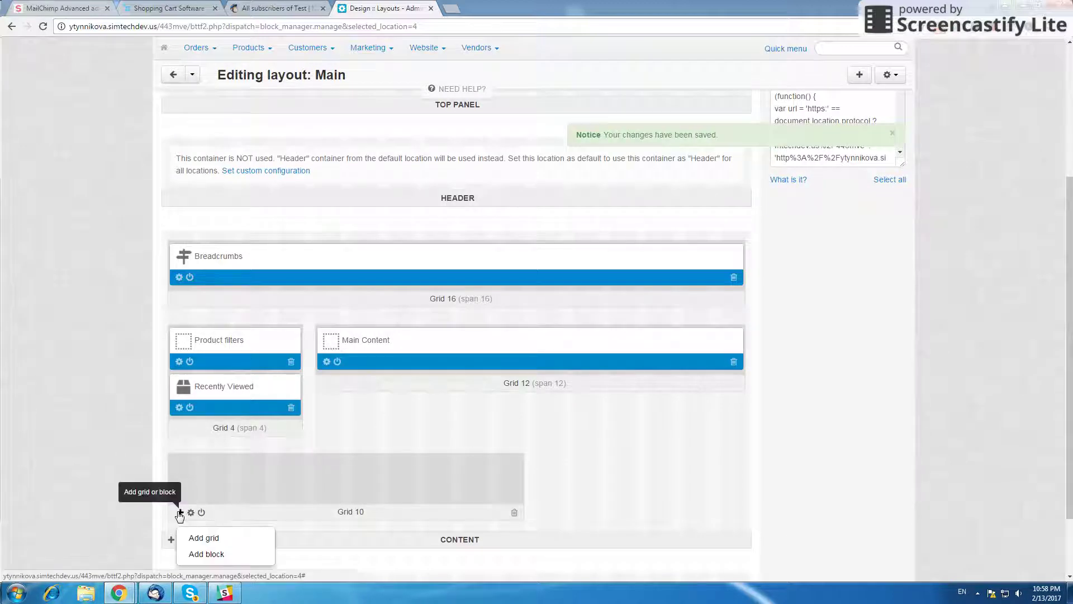
left_click(212, 555)
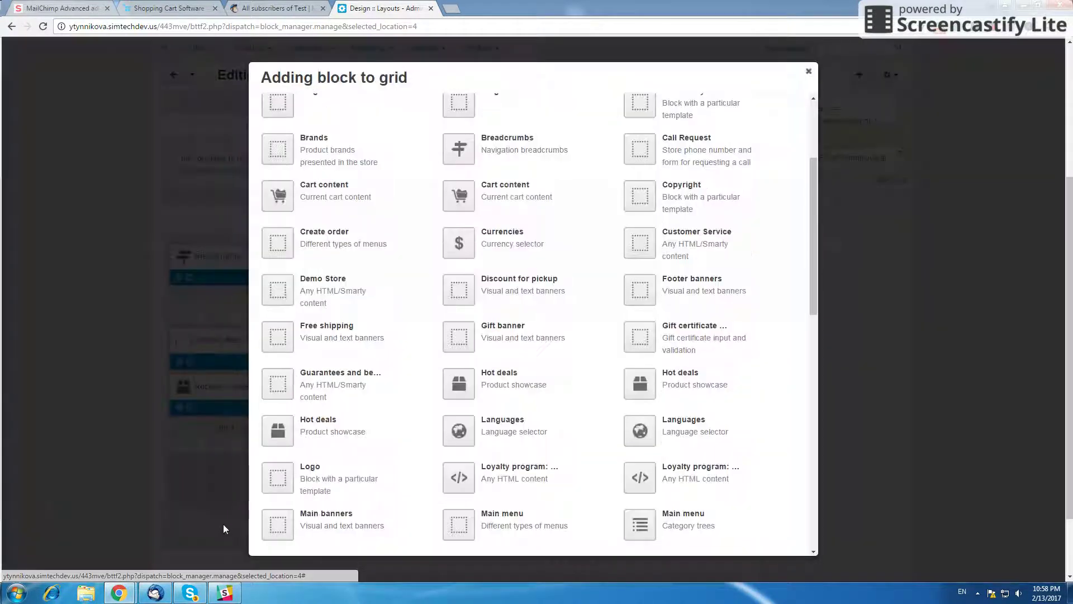
scroll(791, 258, "up", 10)
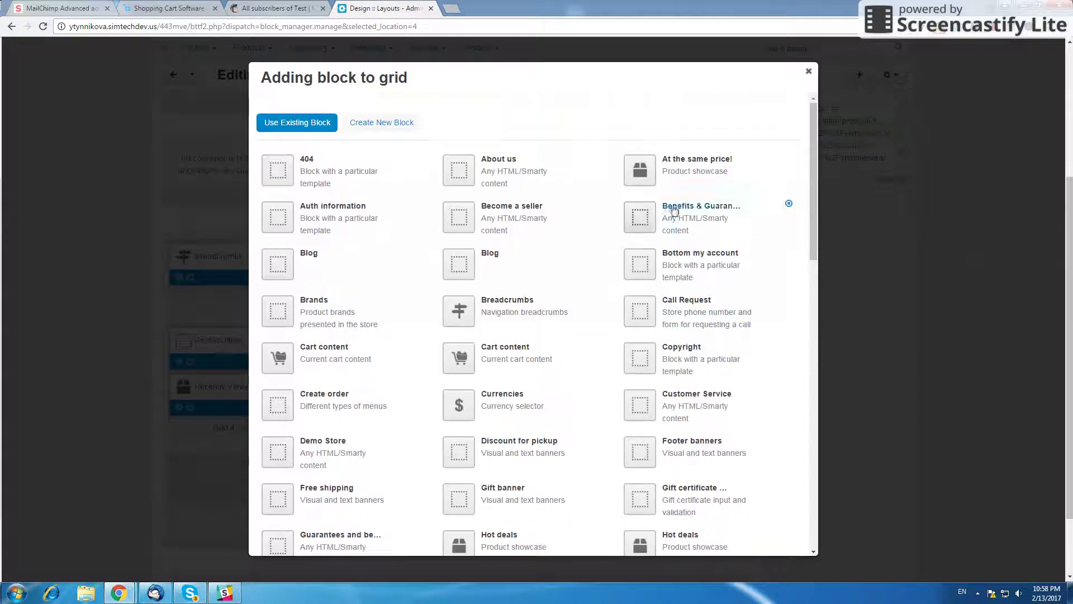
left_click(364, 127)
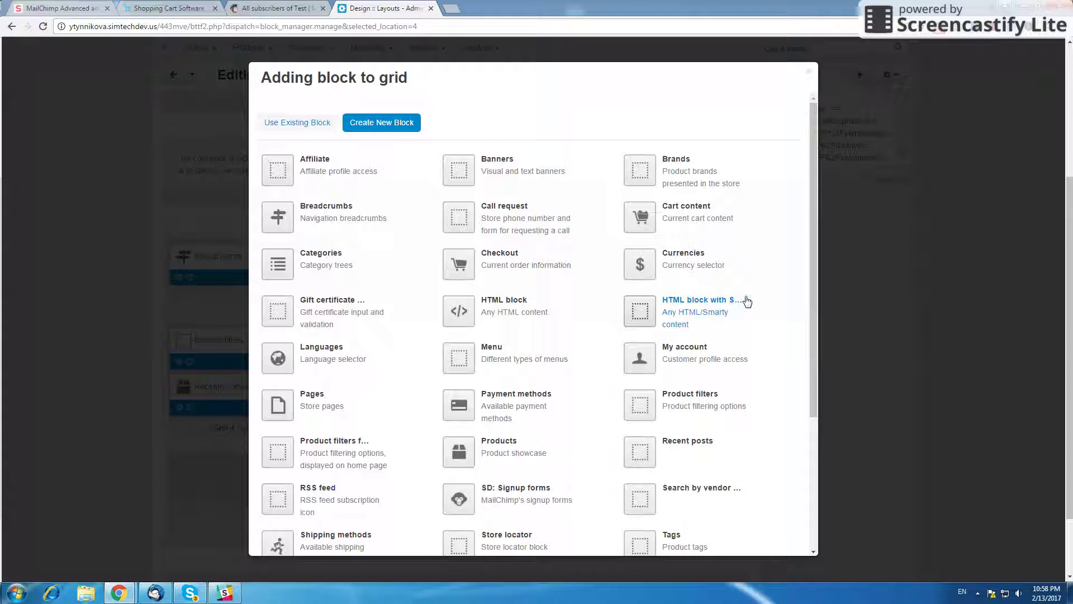
scroll(747, 303, "down", 1)
scroll(748, 304, "down", 2)
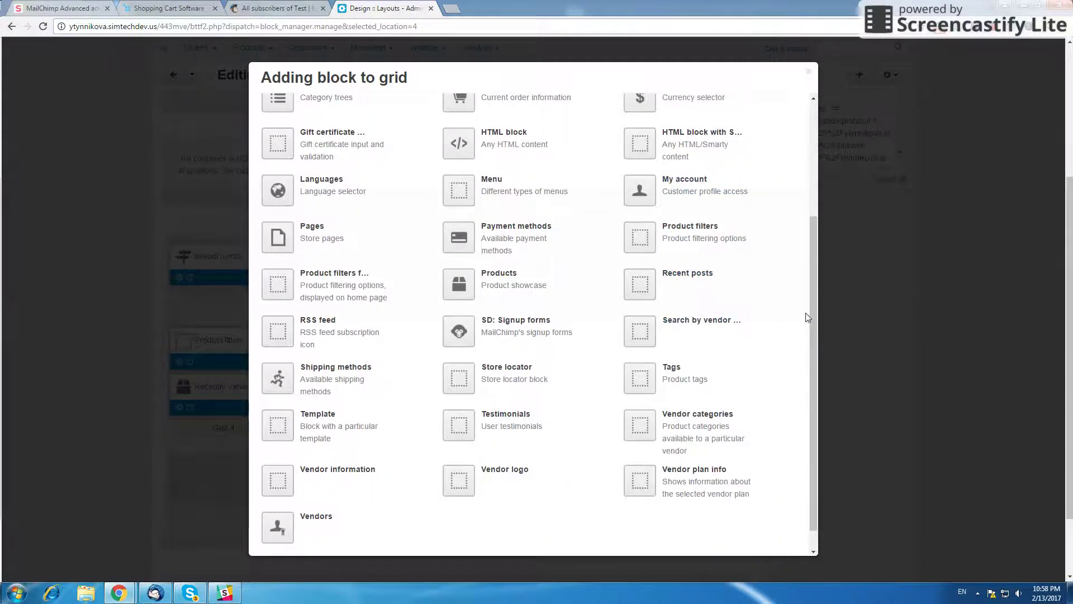
left_click_drag(809, 316, 807, 193)
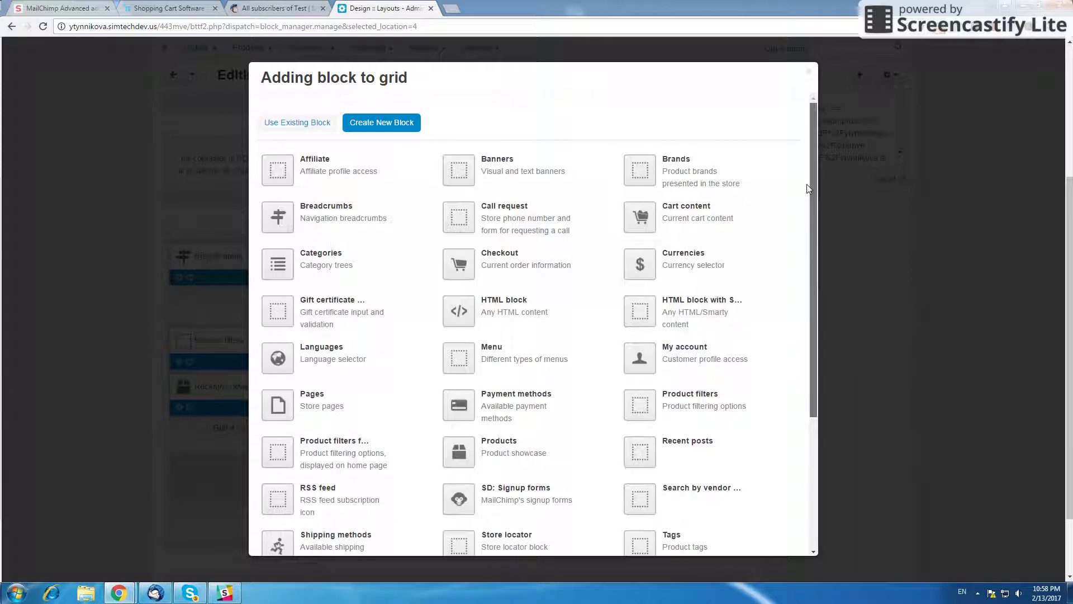
left_click_drag(807, 185, 811, 229)
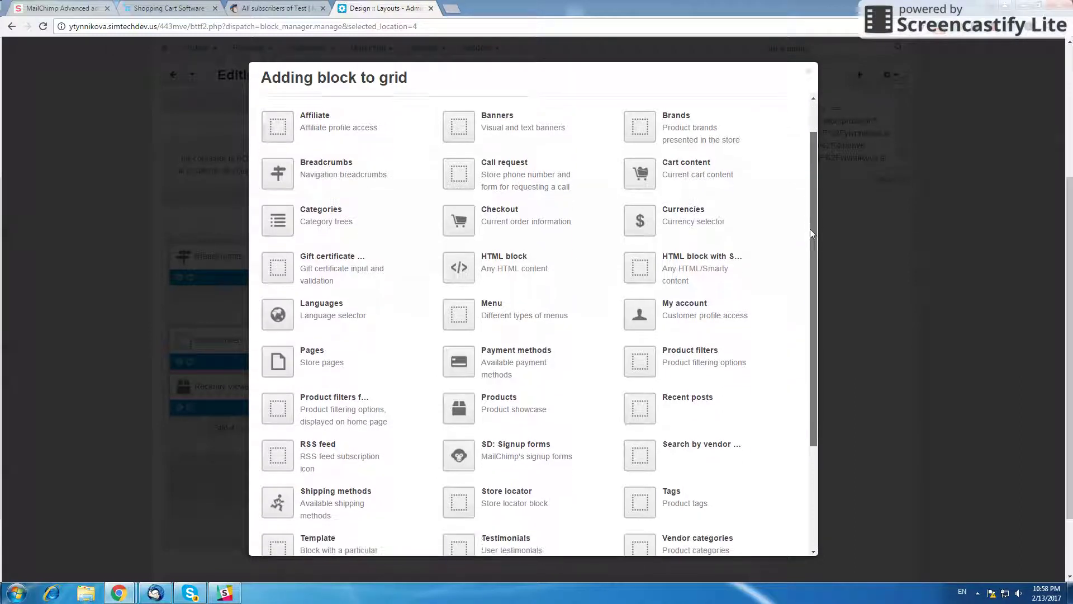
- Create an SD: Signup forms block named 'Category' using the Signup popup template
left_click(519, 444)
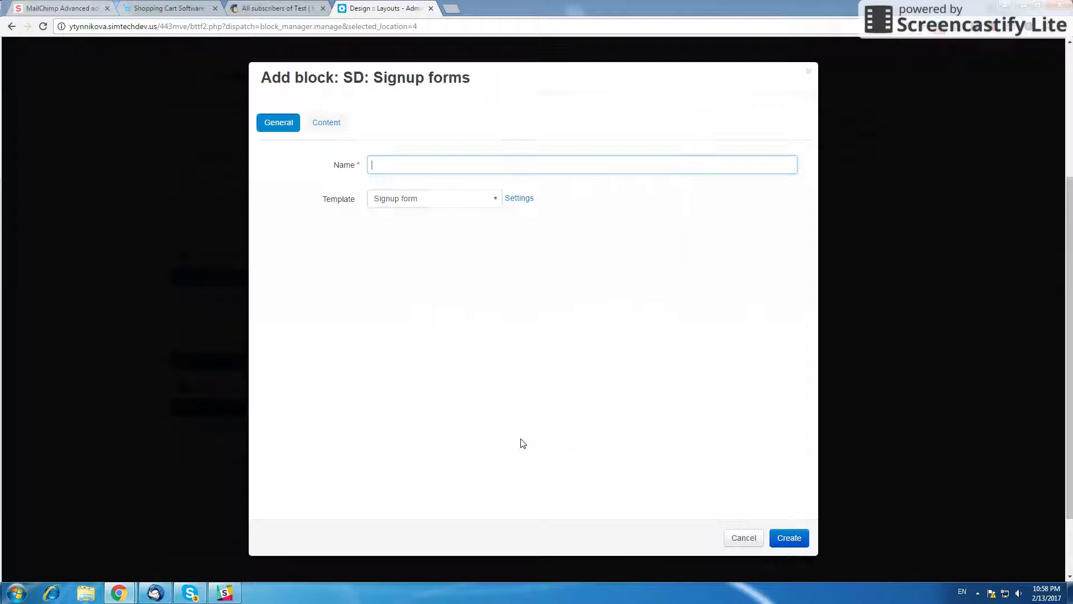
left_click(389, 165)
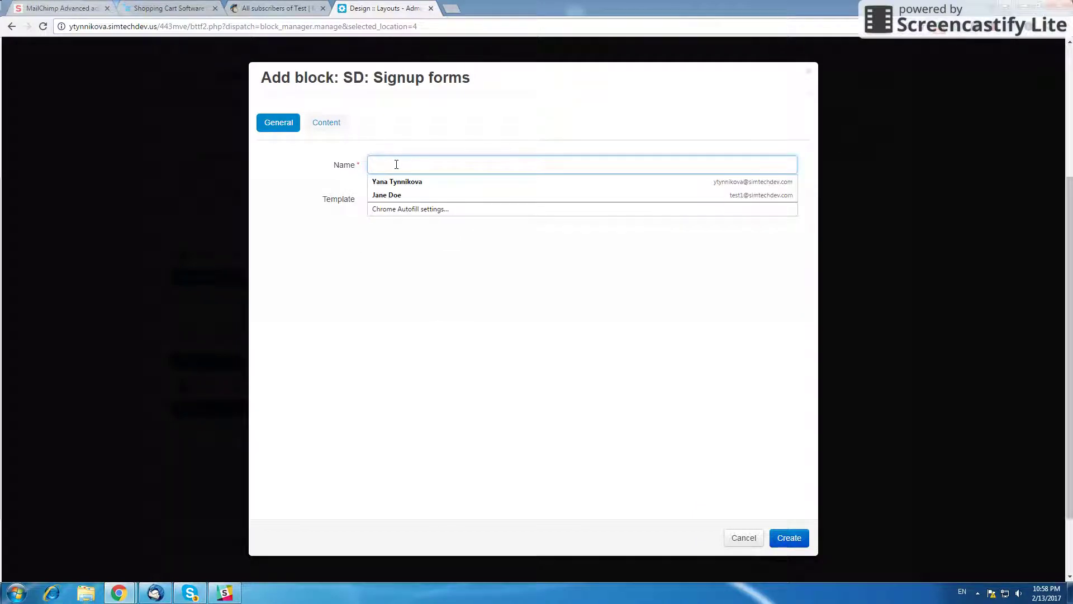
type("Cat")
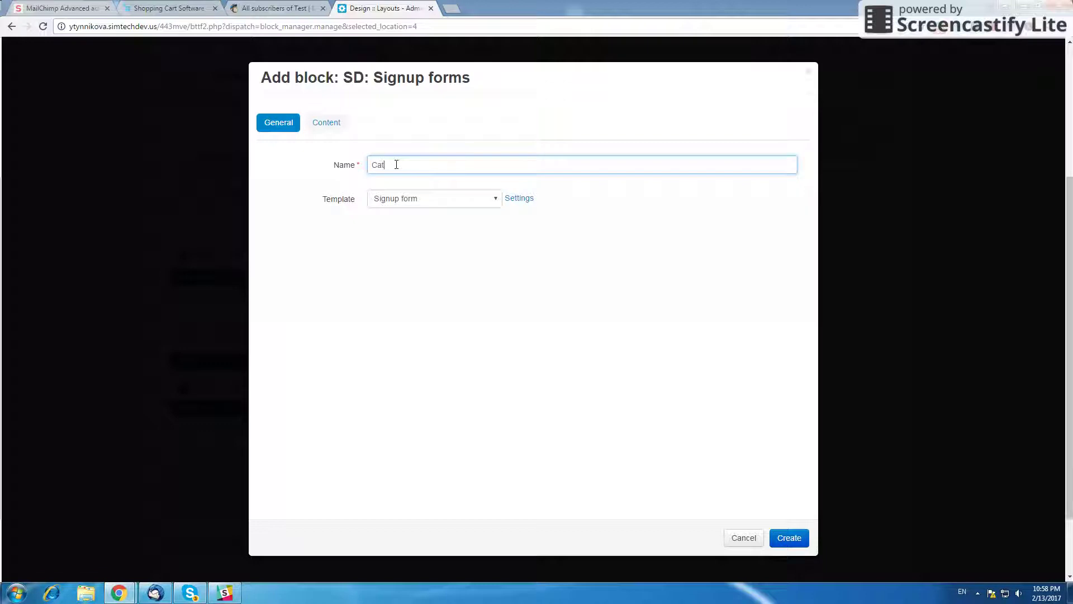
type("egory")
left_click(472, 200)
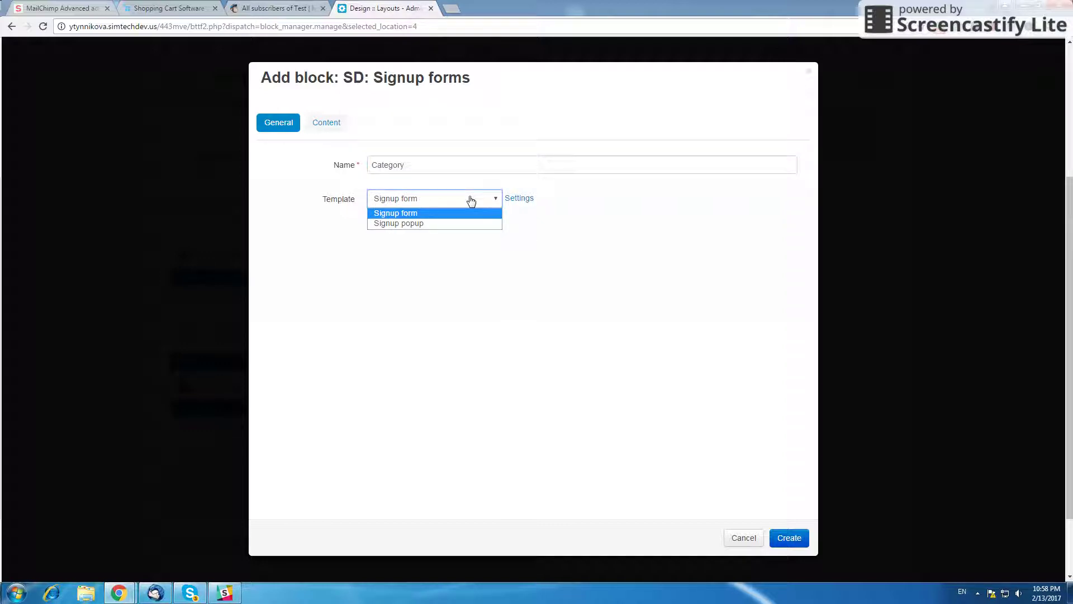
left_click(472, 224)
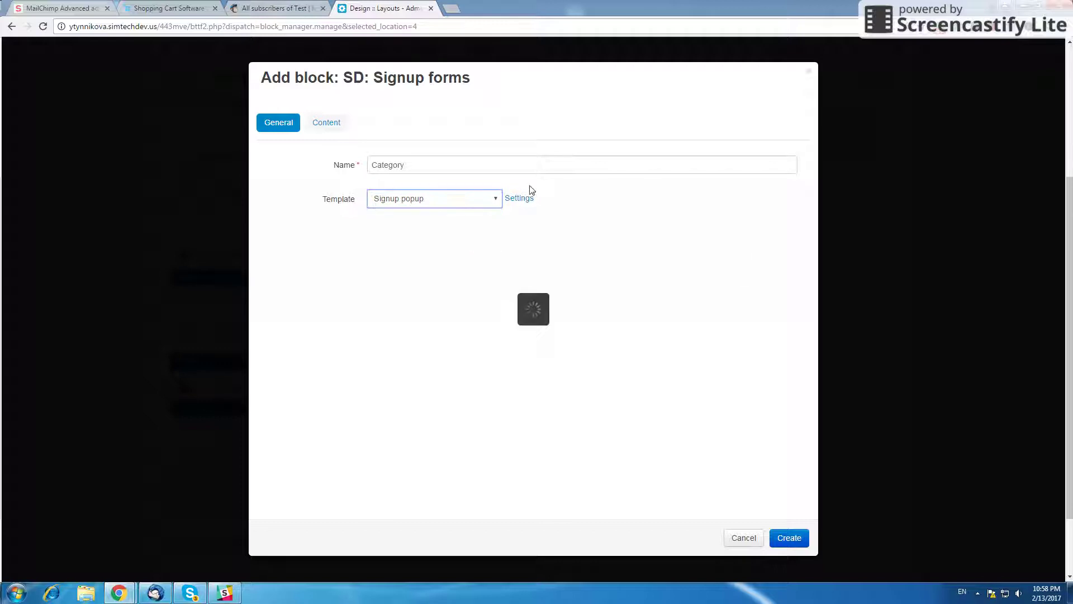
left_click(516, 199)
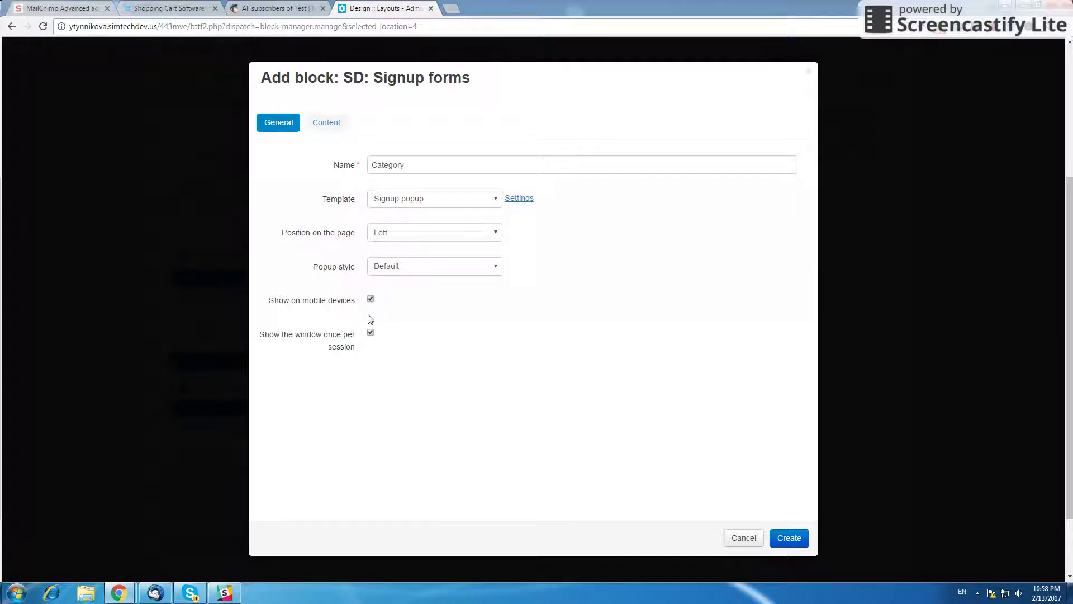
- On the Content tab, enter the popup subtitle 'Get free newsletters with latest trends'
left_click(318, 127)
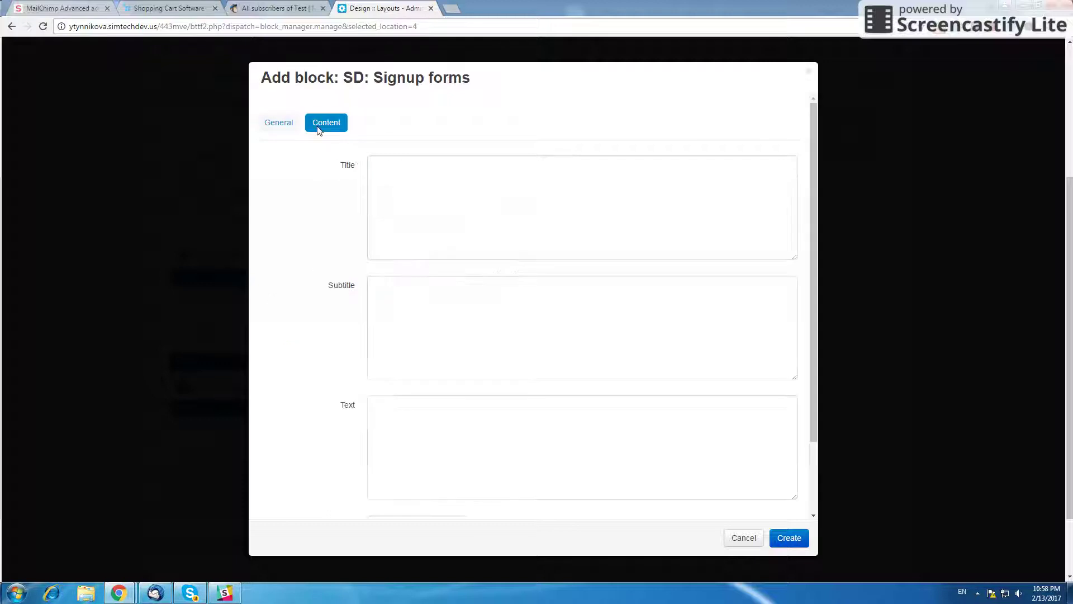
left_click(419, 165)
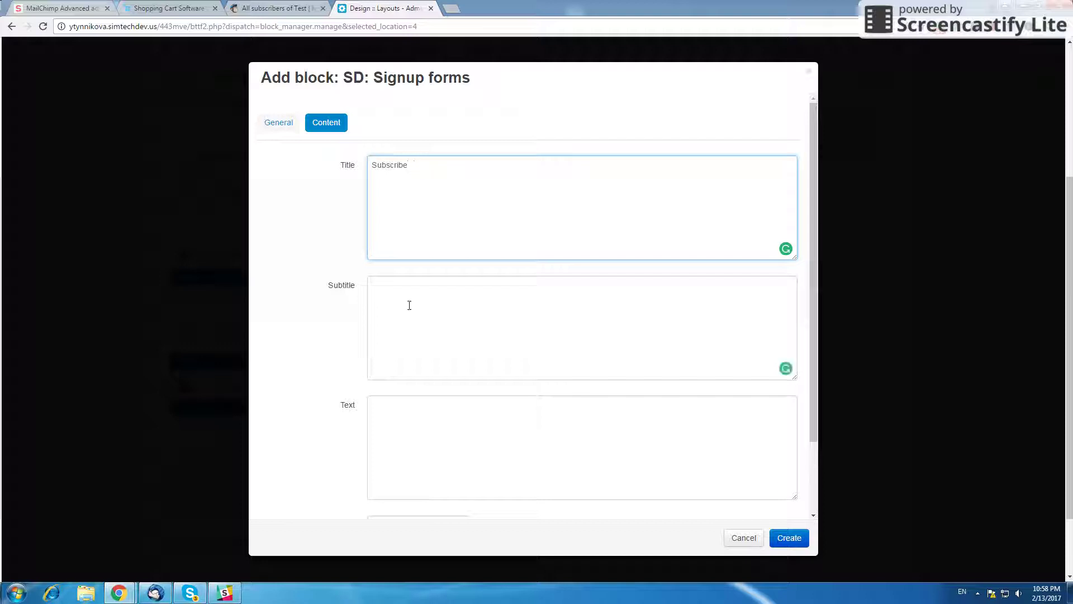
left_click(389, 294)
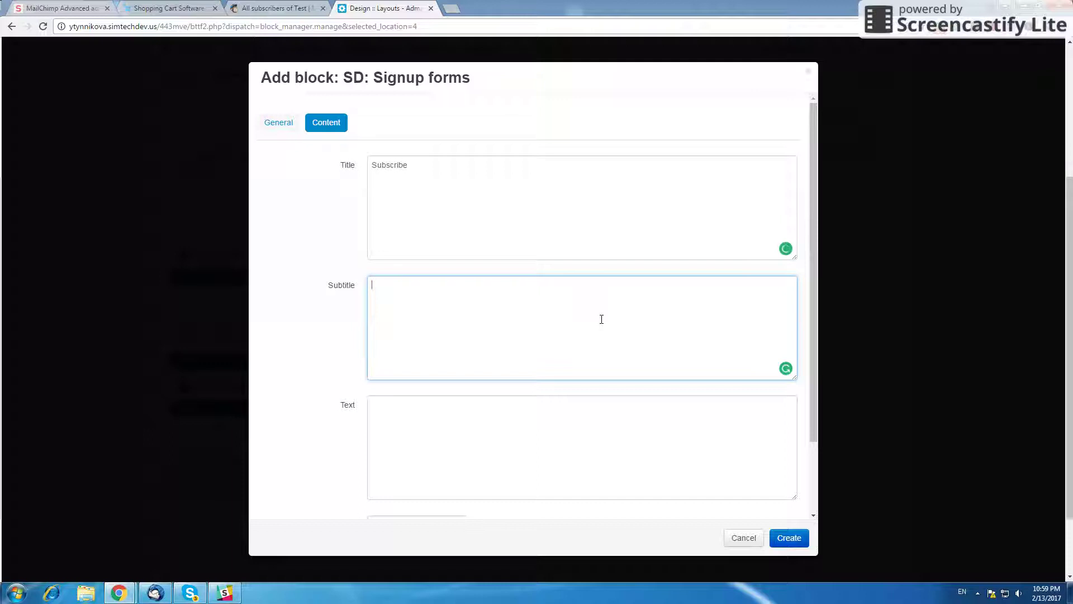
type("Get")
type(" fi")
type("ee newsletters with latest trends")
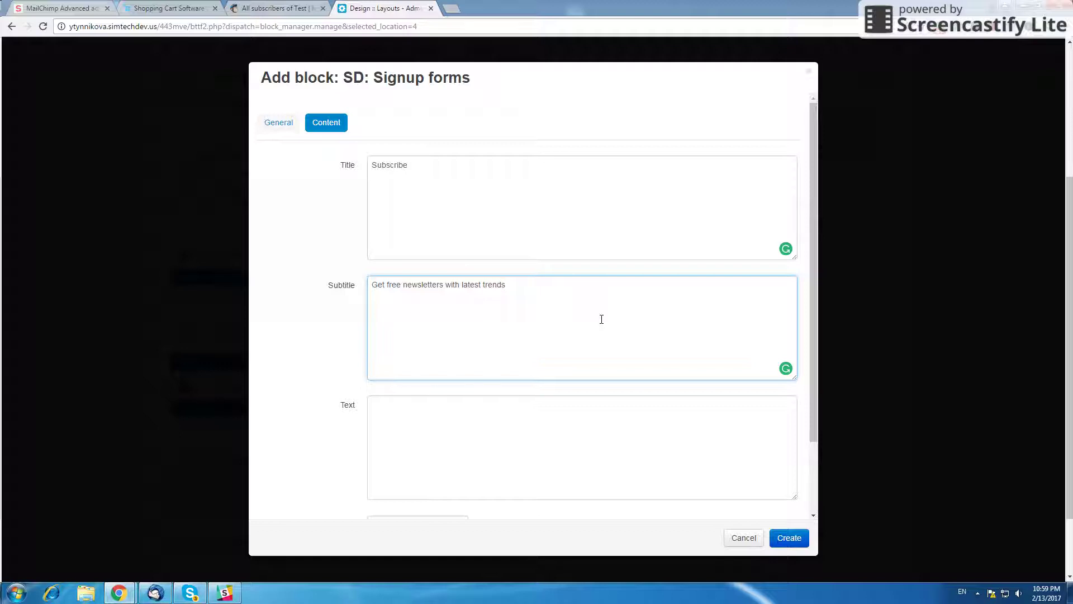
scroll(544, 211, "down", 2)
- Set the popup text to '20% discount for subscribers' and the button label to 'subscribe'
left_click(434, 323)
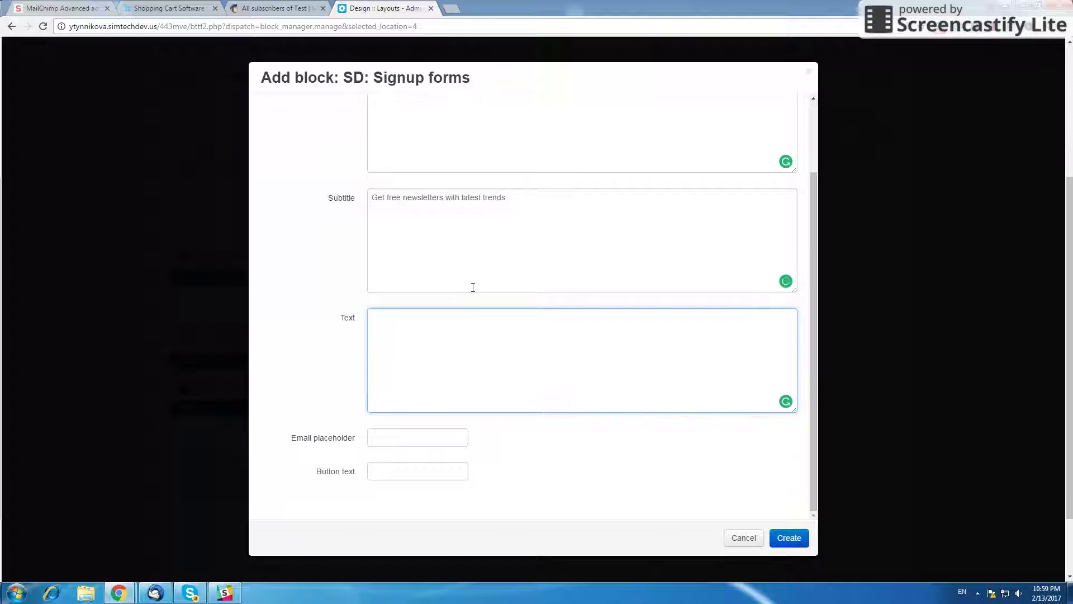
type("20% discount for subscr")
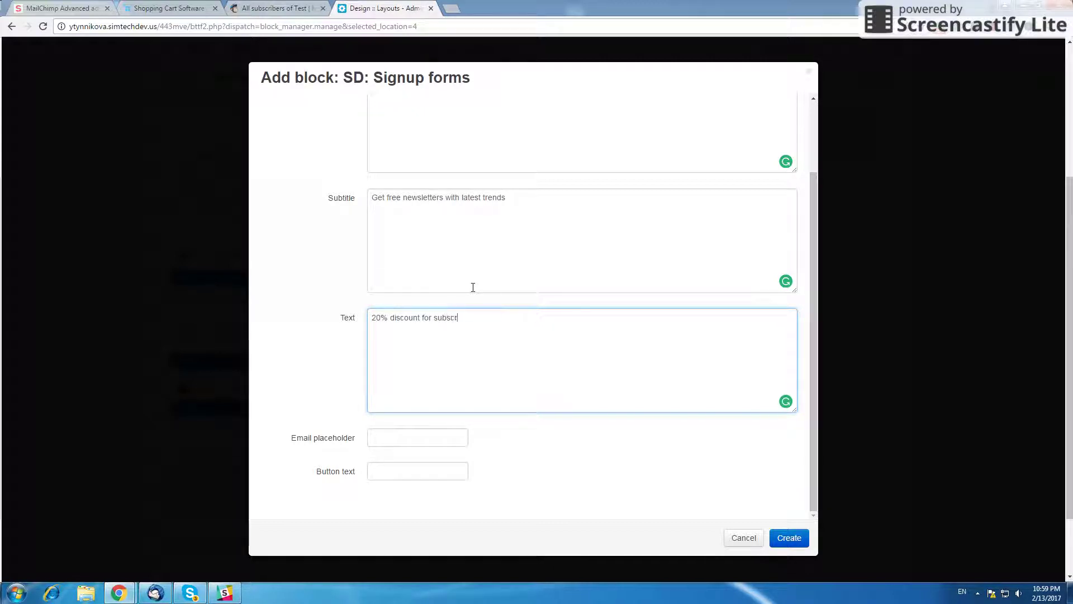
type("ibers")
left_click(392, 470)
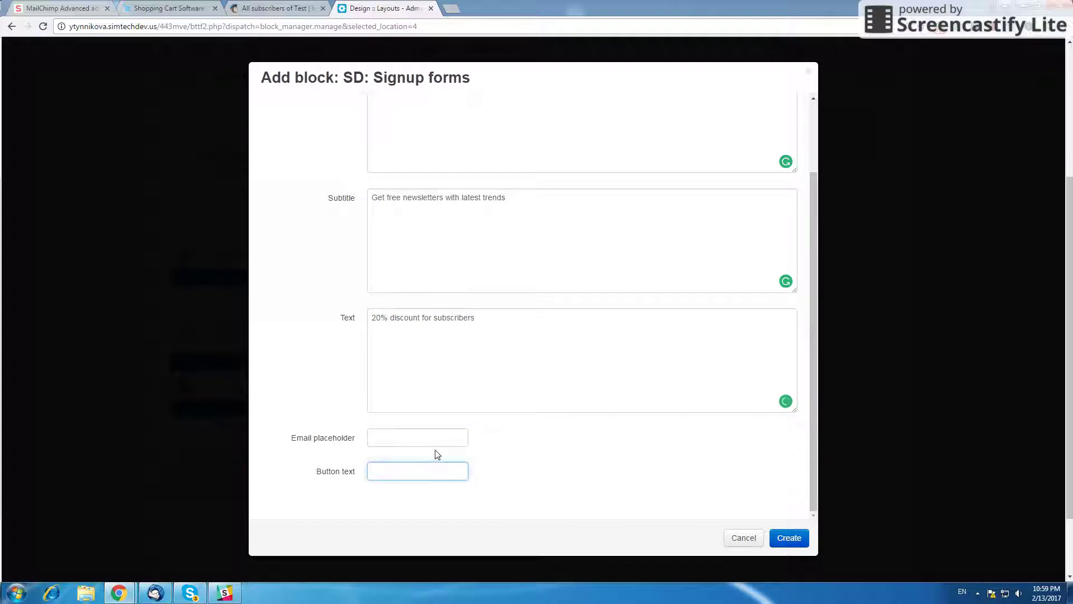
type("subsc")
key("BackSpace")
scroll(558, 349, "up", 3)
scroll(656, 416, "down", 3)
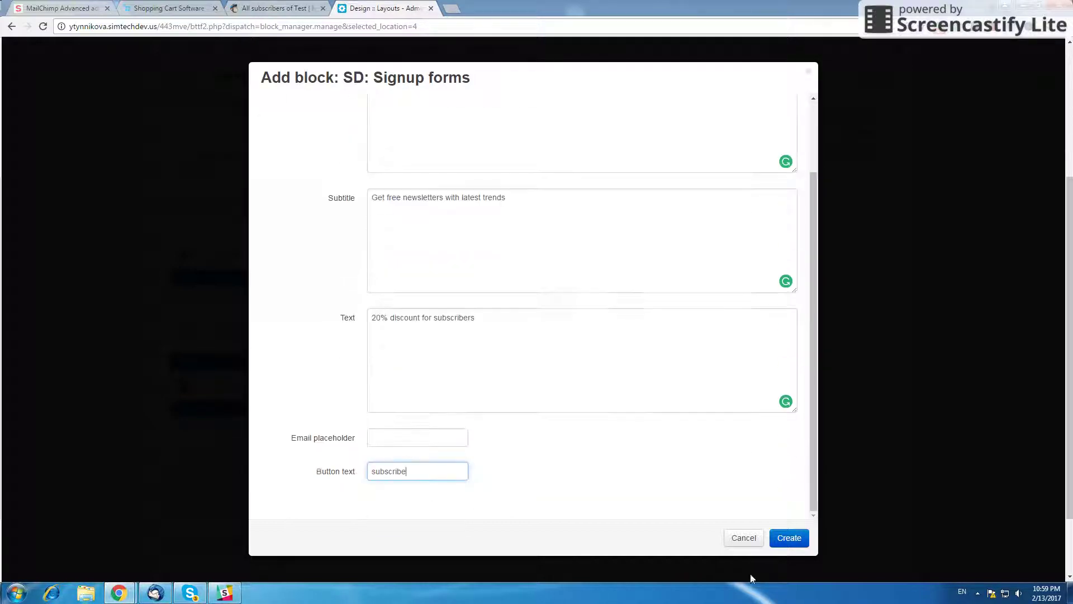
- Create the Category popup block in Grid 10 and delete the Product filters/Recently Viewed grid
left_click(790, 538)
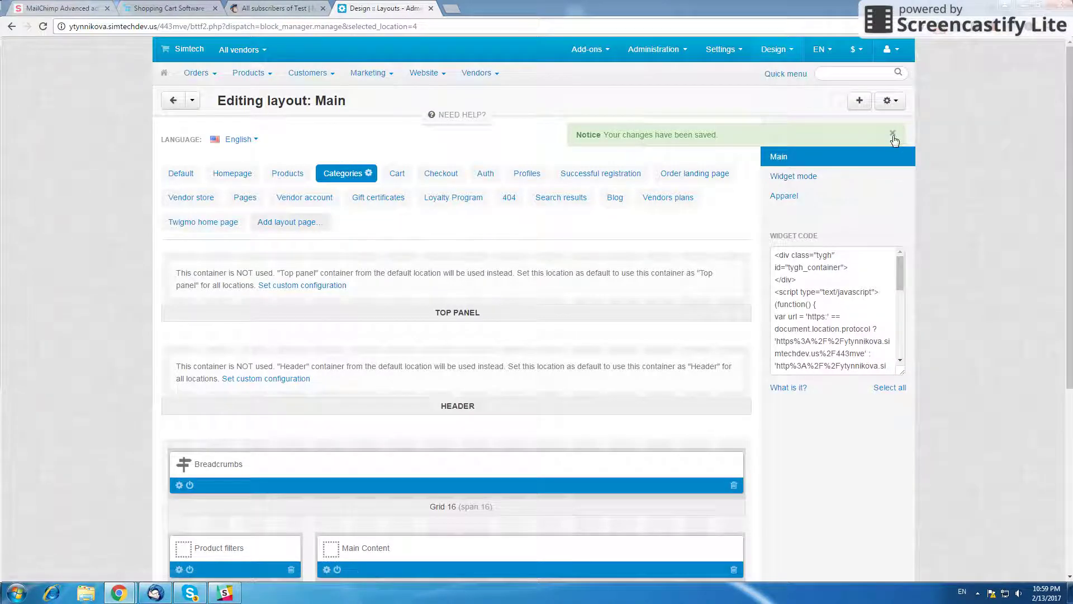
scroll(627, 217, "down", 2)
scroll(627, 217, "down", 3)
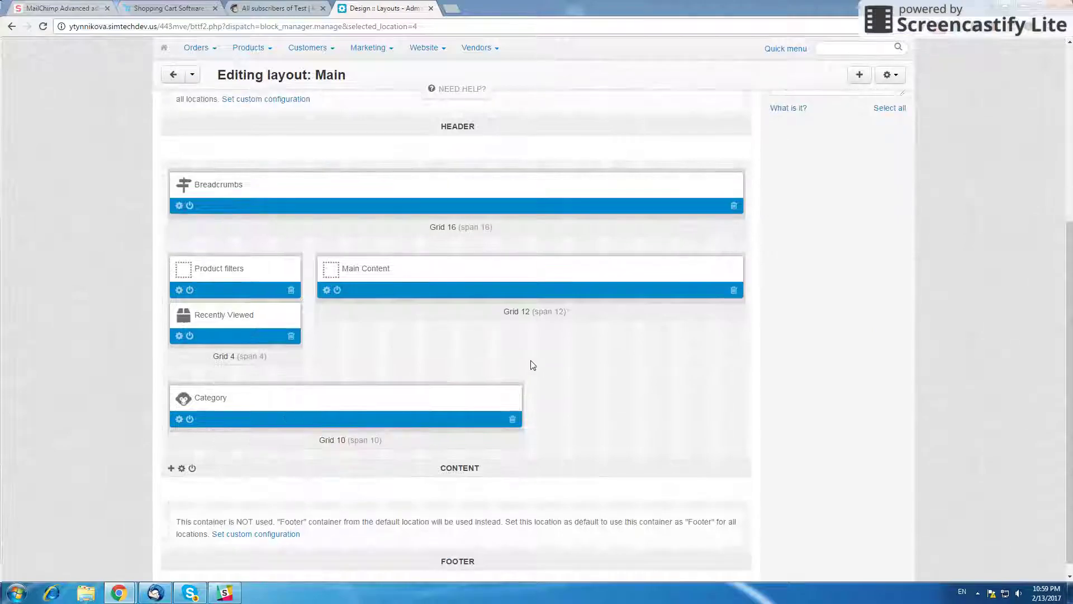
left_click_drag(264, 421, 545, 425)
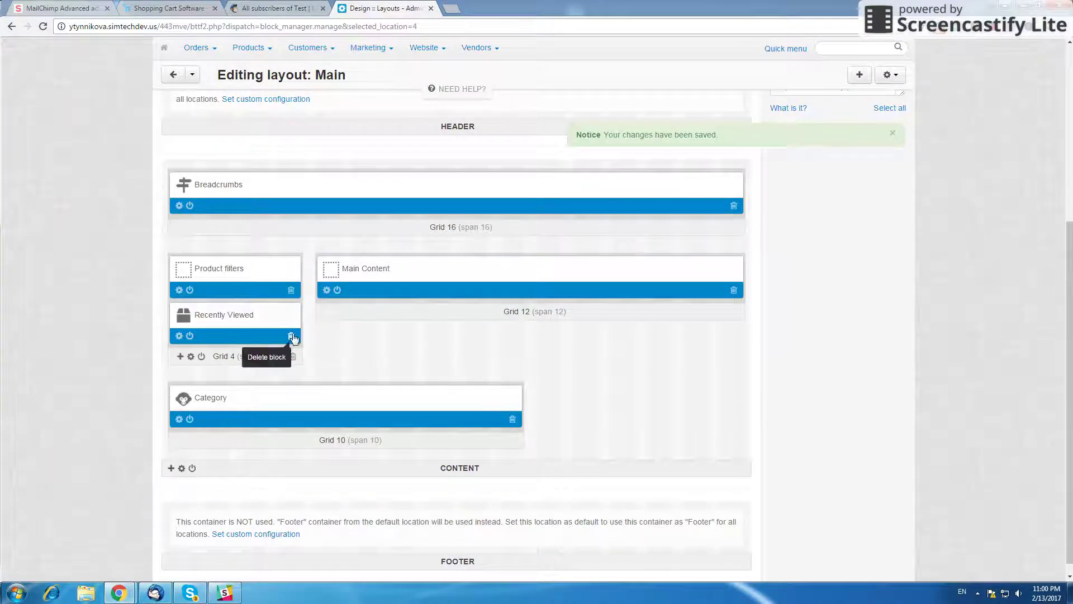
left_click(293, 357)
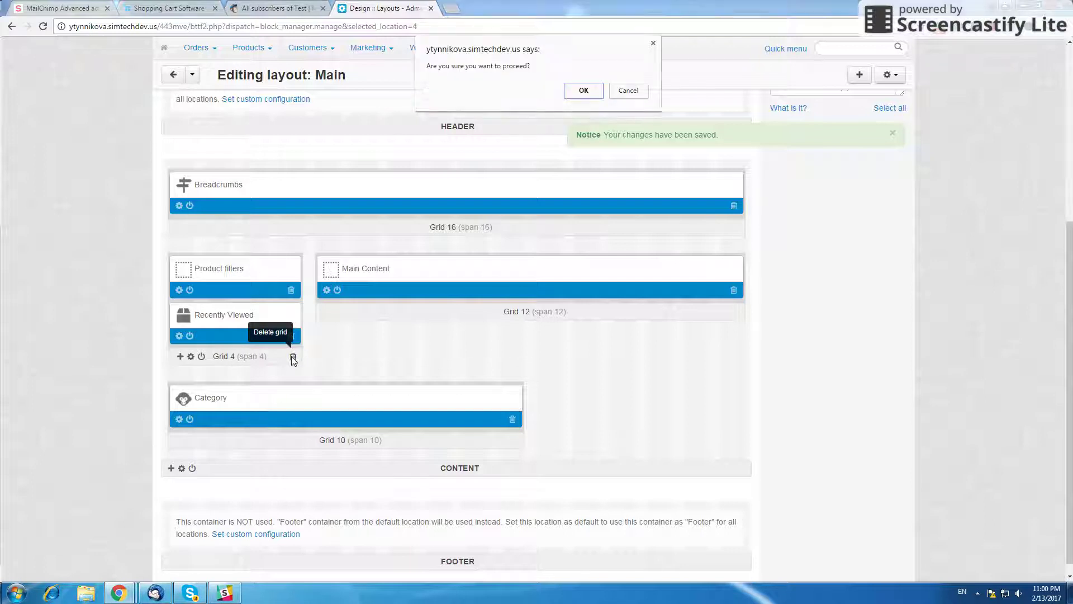
left_click(584, 91)
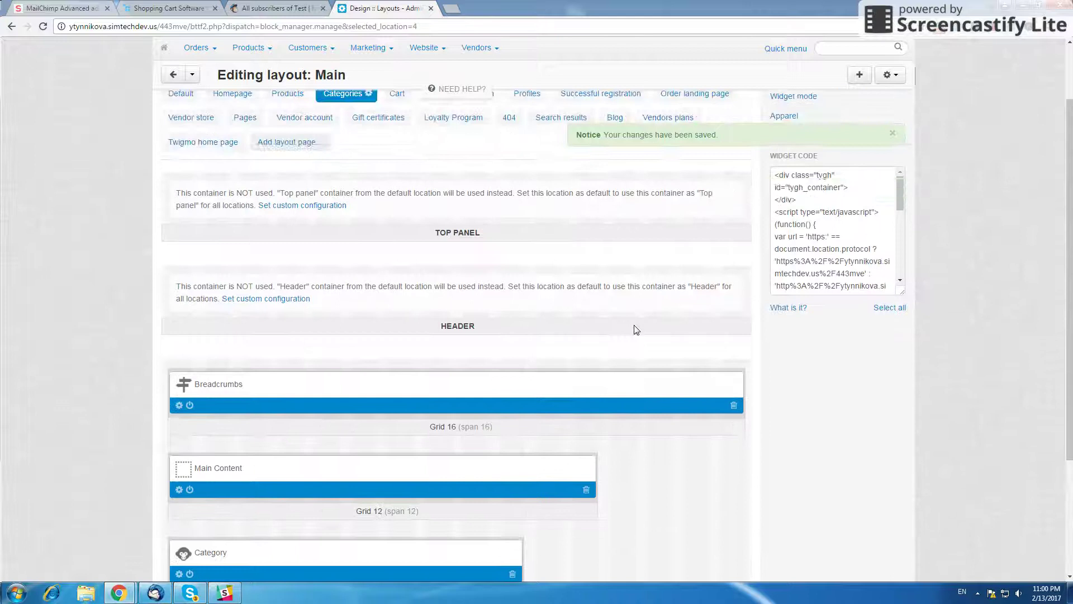
- Scroll down the storefront page to the success notice and footer, then back up to the header
scroll(695, 337, "up", 4)
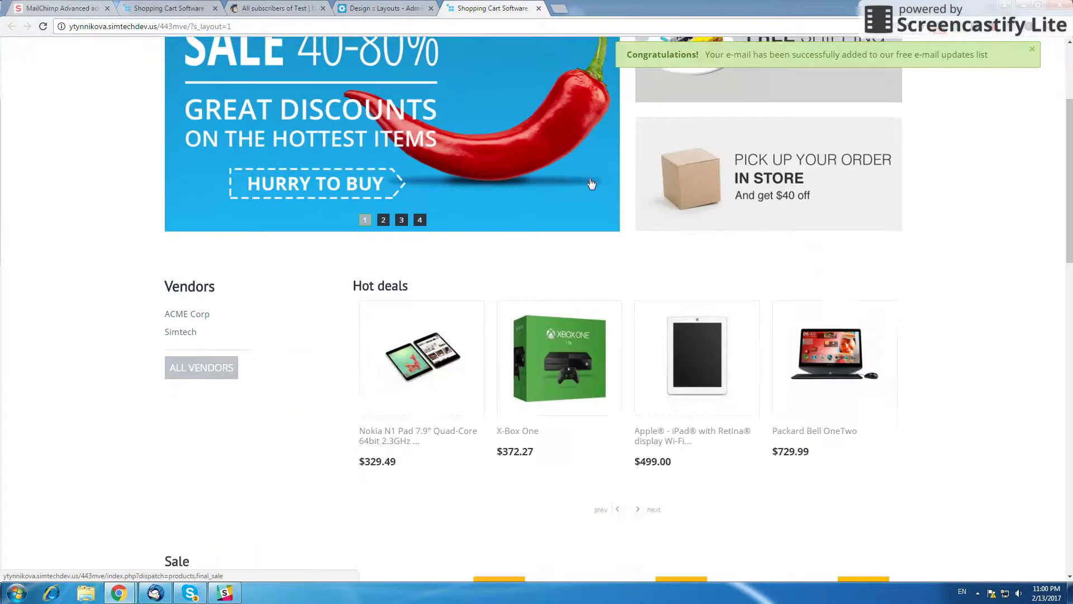
scroll(597, 185, "down", 5)
scroll(601, 180, "up", 13)
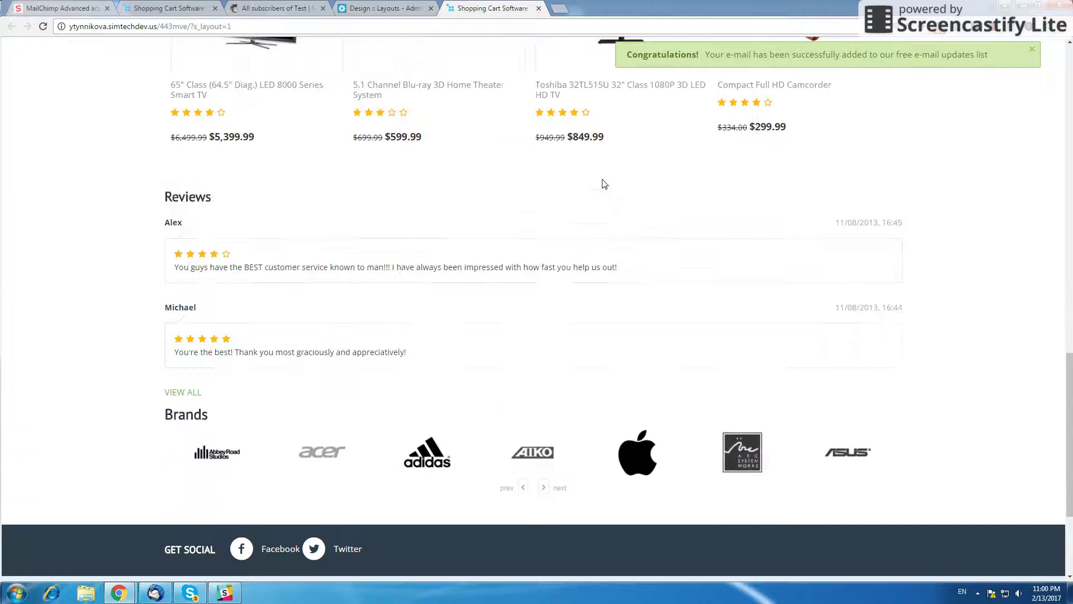
scroll(610, 176, "up", 2)
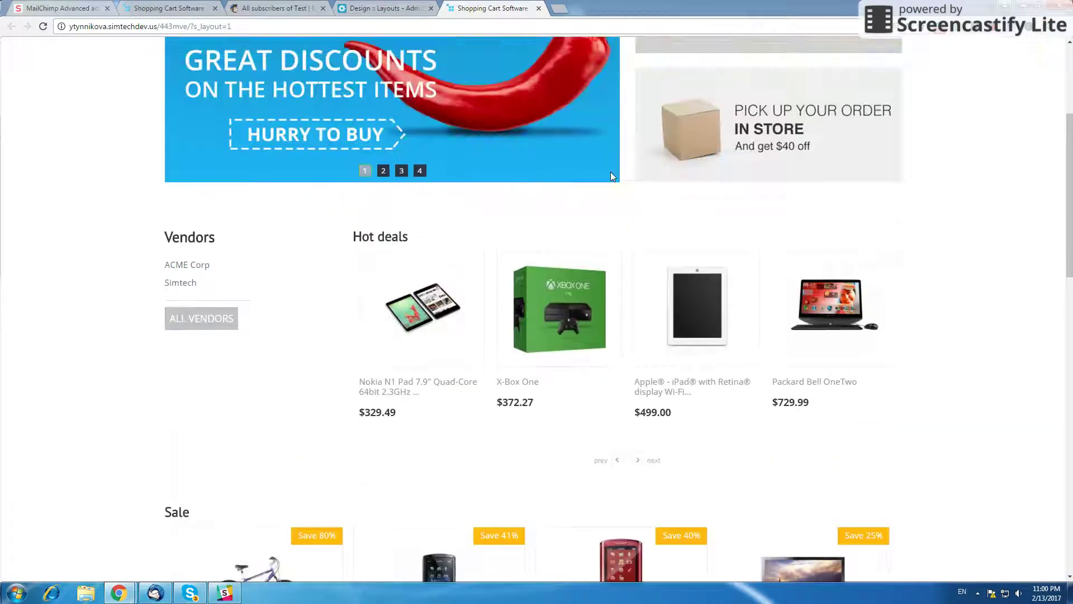
scroll(610, 176, "up", 4)
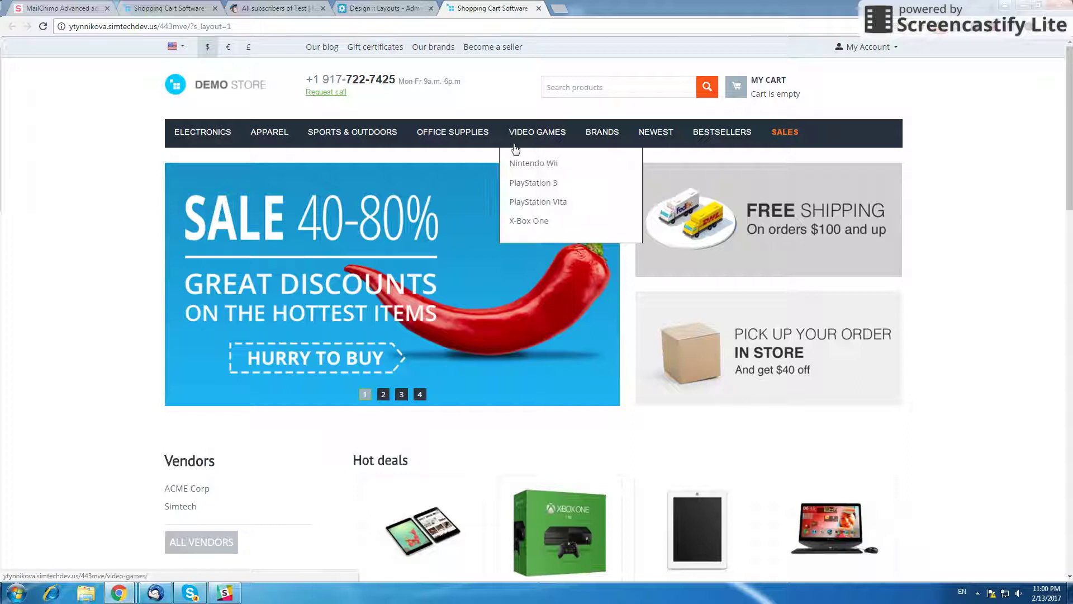
- In the admin panel, go to Marketing > Advanced mailing lists and start a new list
left_click(389, 10)
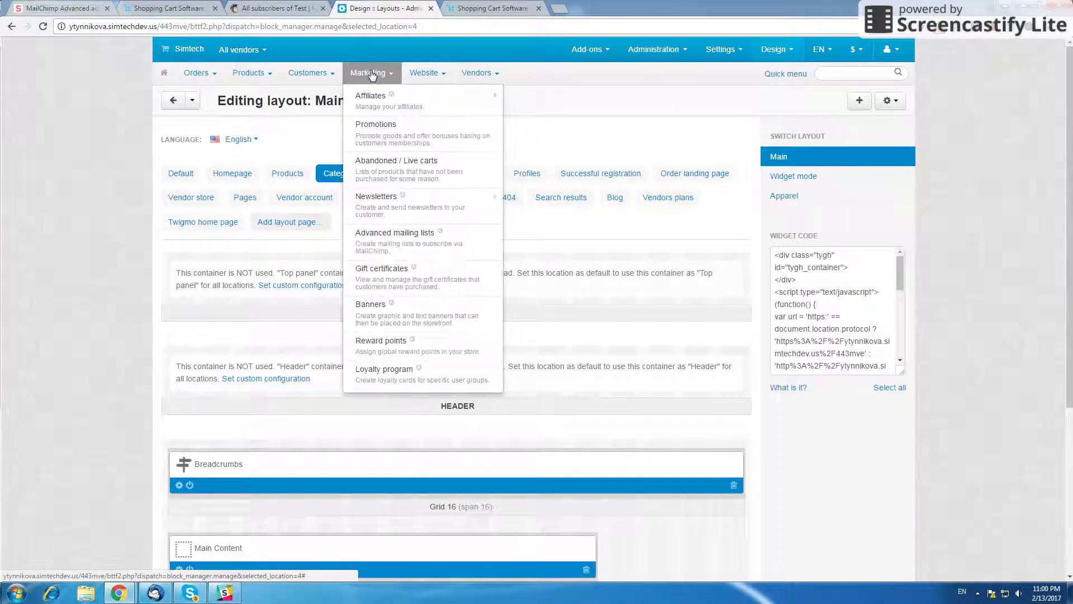
mouse_move(425, 75)
mouse_move(369, 73)
left_click(410, 241)
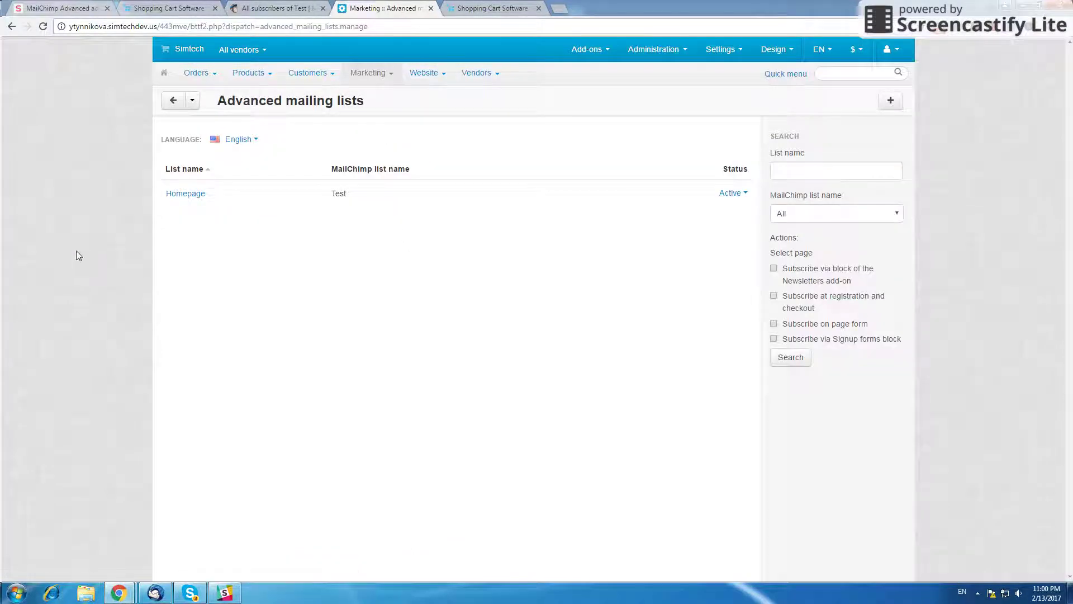
left_click(889, 100)
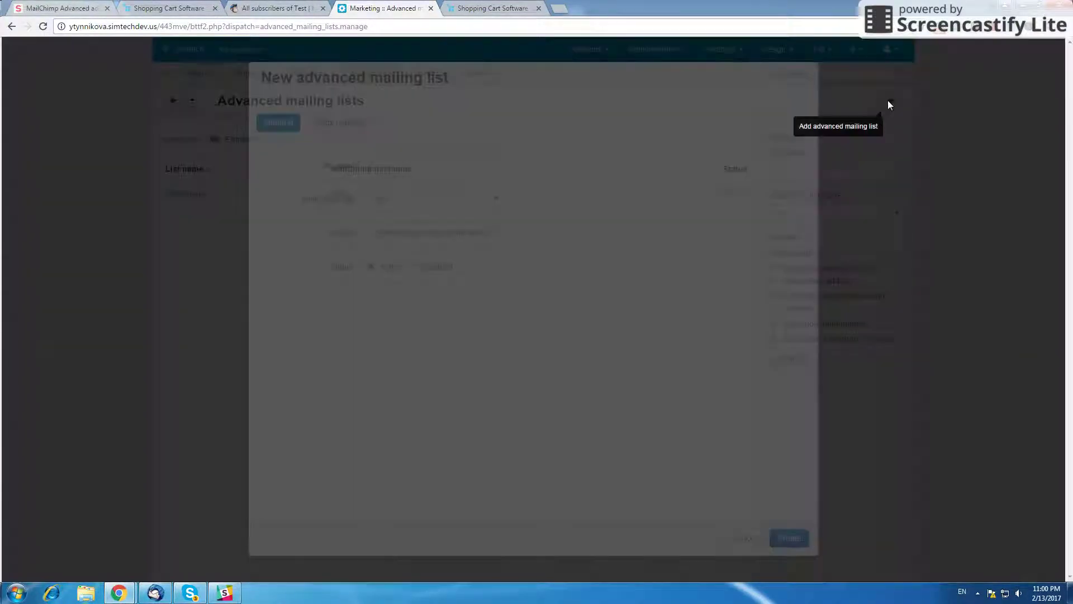
- Name the list 'Category' and subscribe visitors via the Category signup forms block
left_click(384, 168)
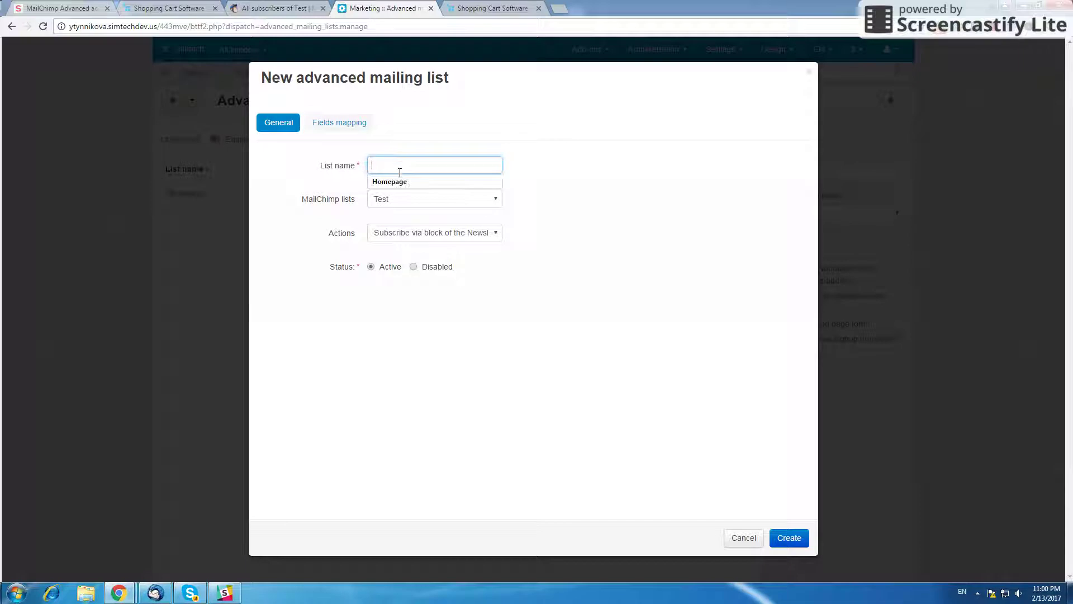
type("Cate")
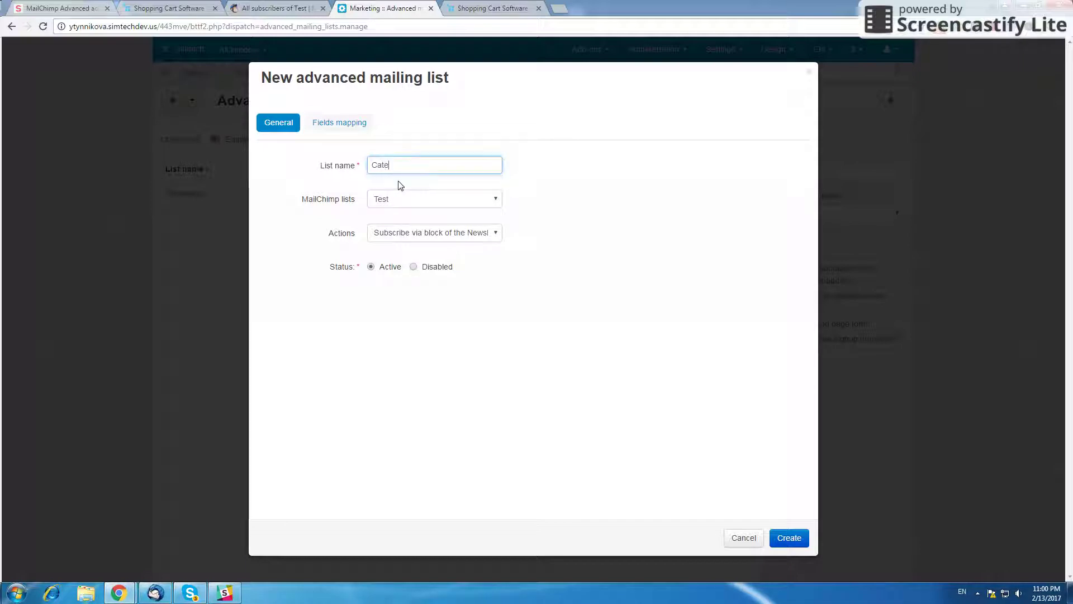
type("gory")
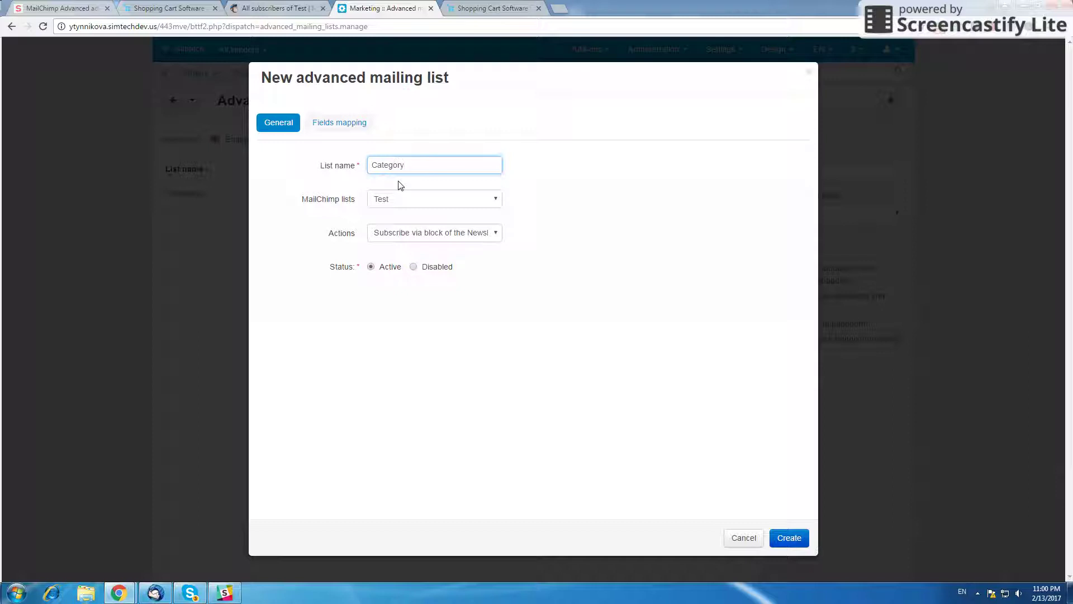
left_click(406, 233)
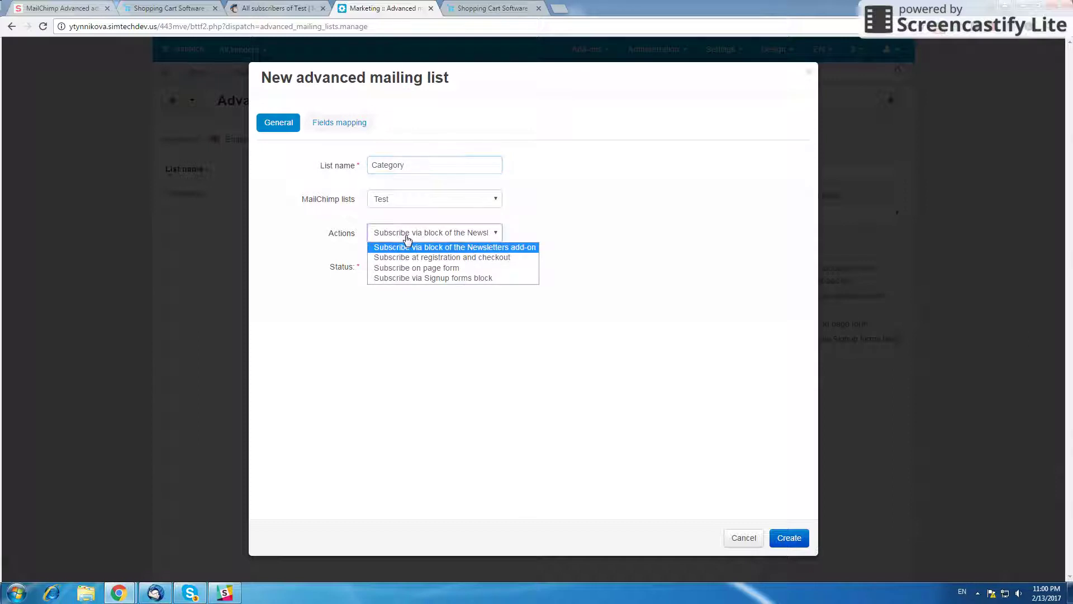
left_click(435, 278)
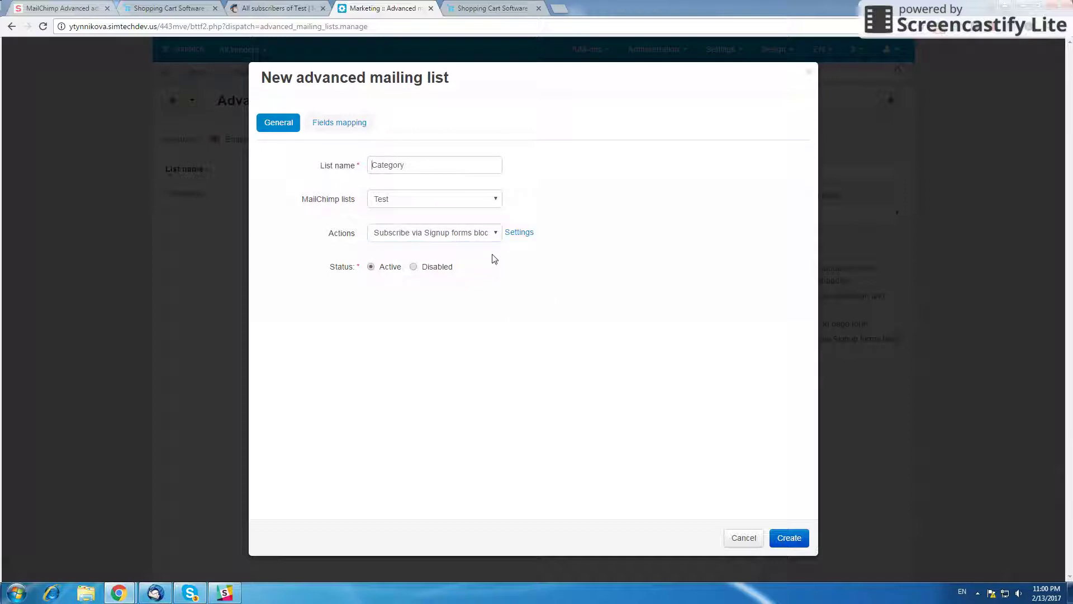
left_click(519, 233)
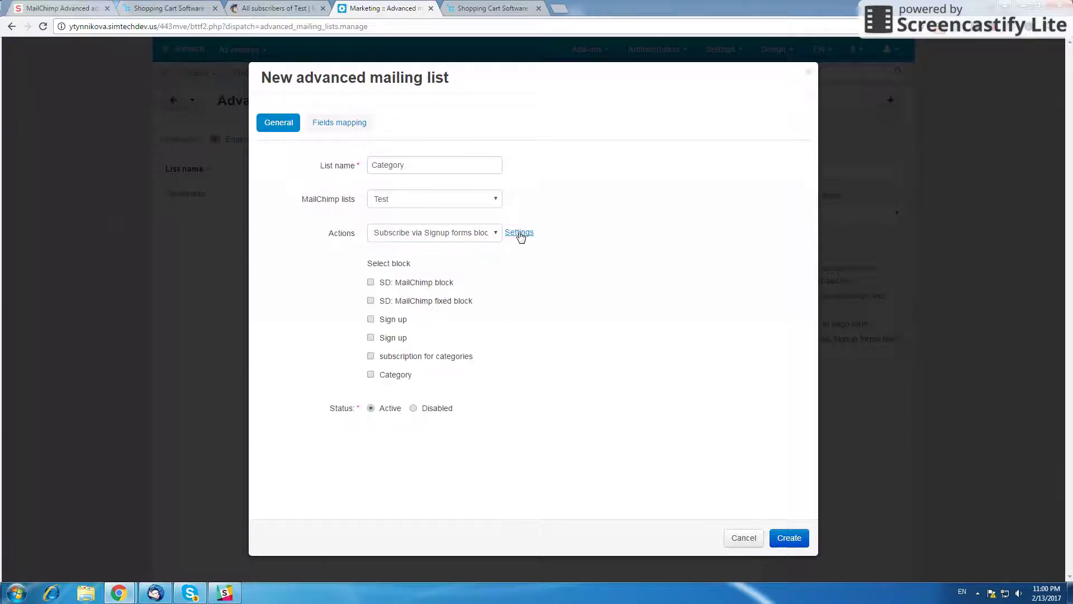
left_click(371, 375)
- Map Contact: First name to First Name and Contact: Last name to Last Name
left_click(342, 124)
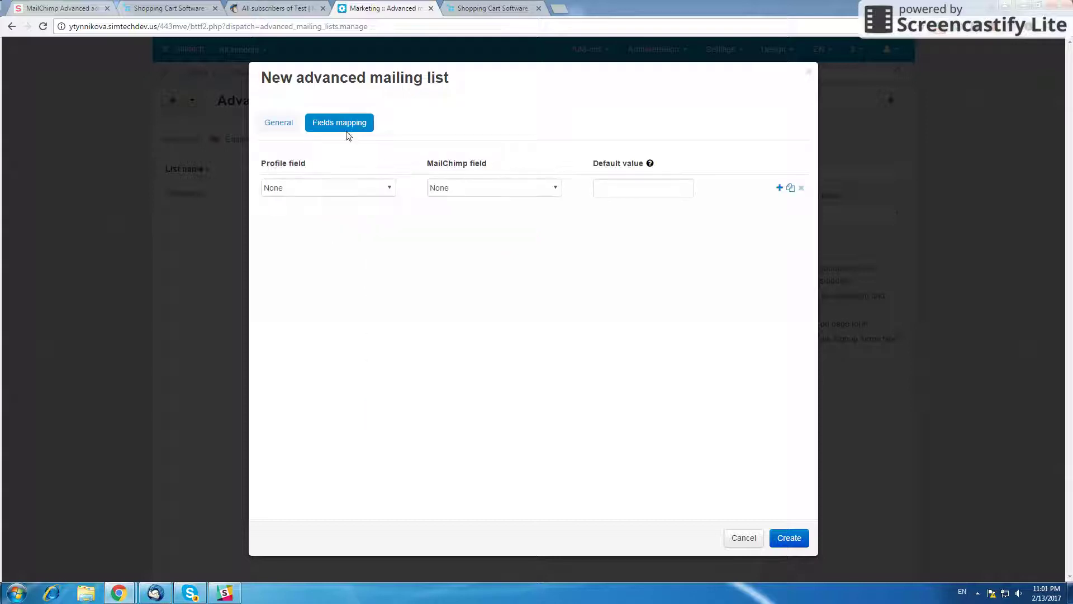
left_click(334, 186)
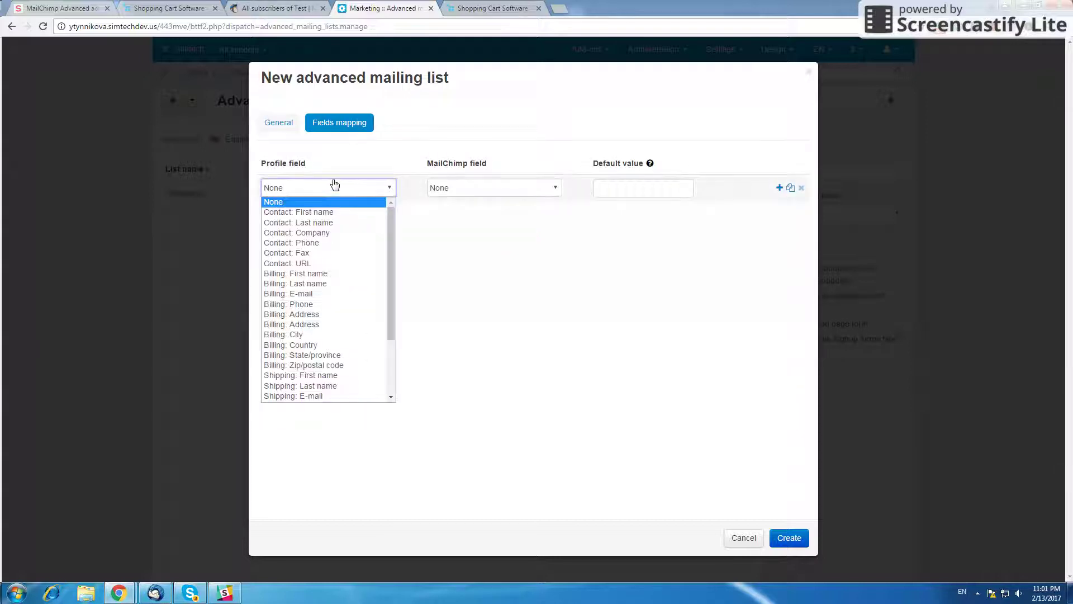
left_click(362, 211)
left_click(468, 189)
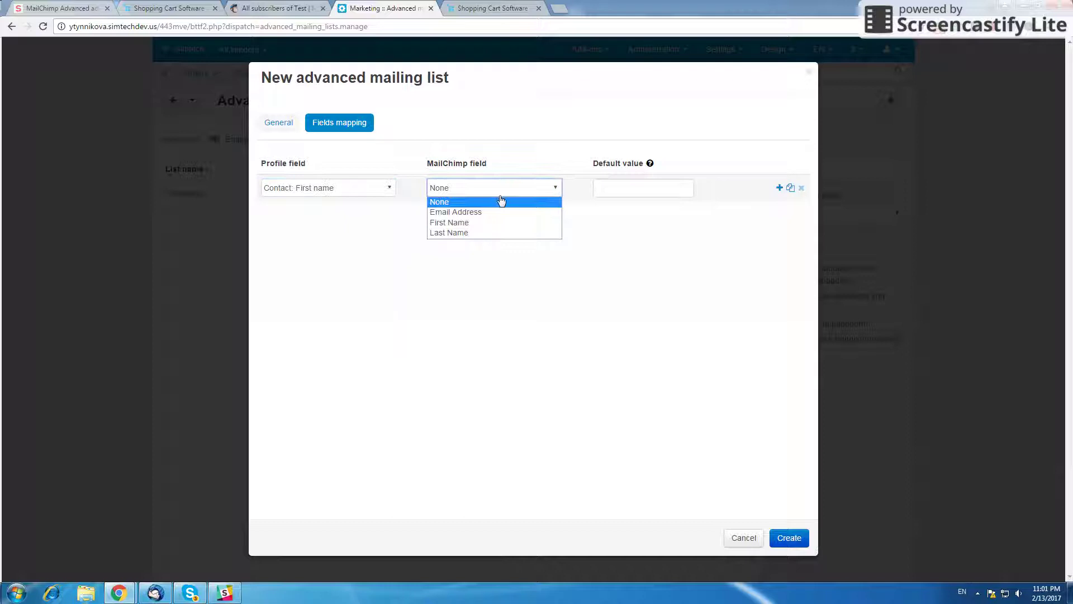
left_click(482, 223)
left_click(779, 188)
left_click(270, 215)
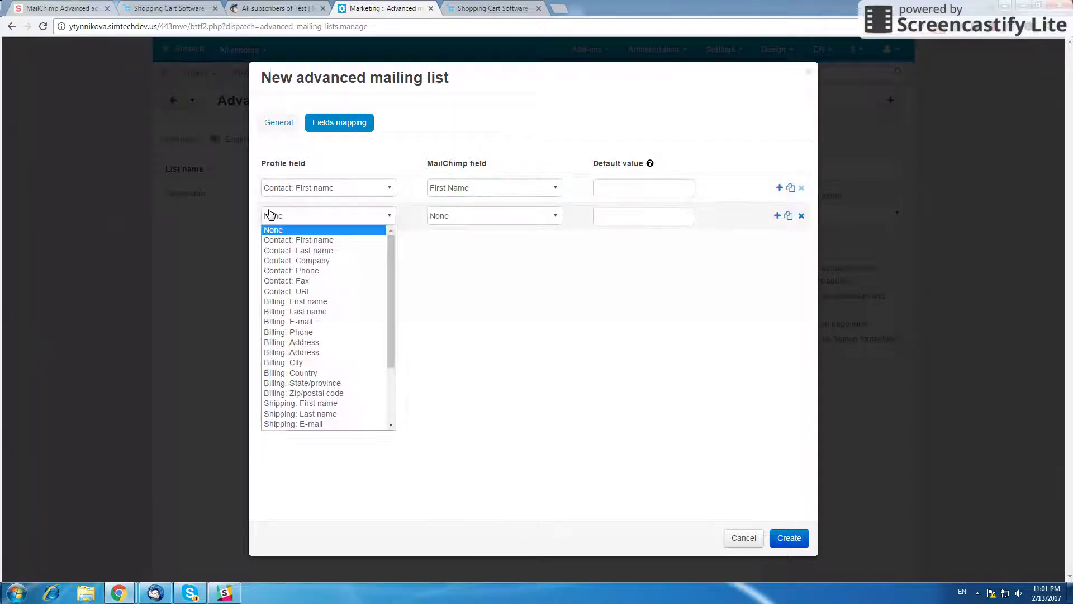
left_click(303, 251)
left_click(534, 218)
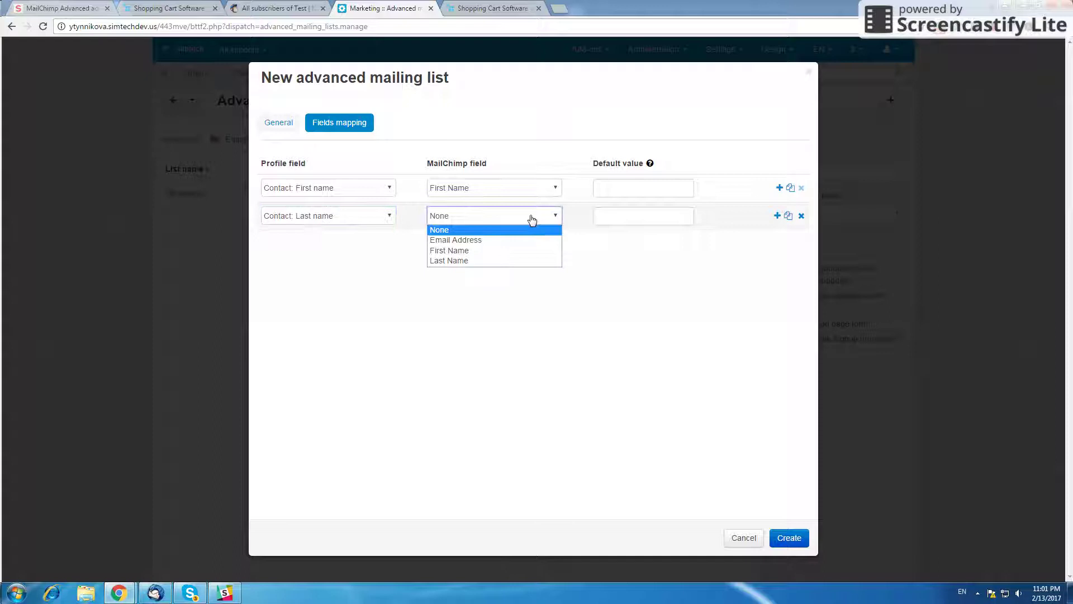
left_click(504, 261)
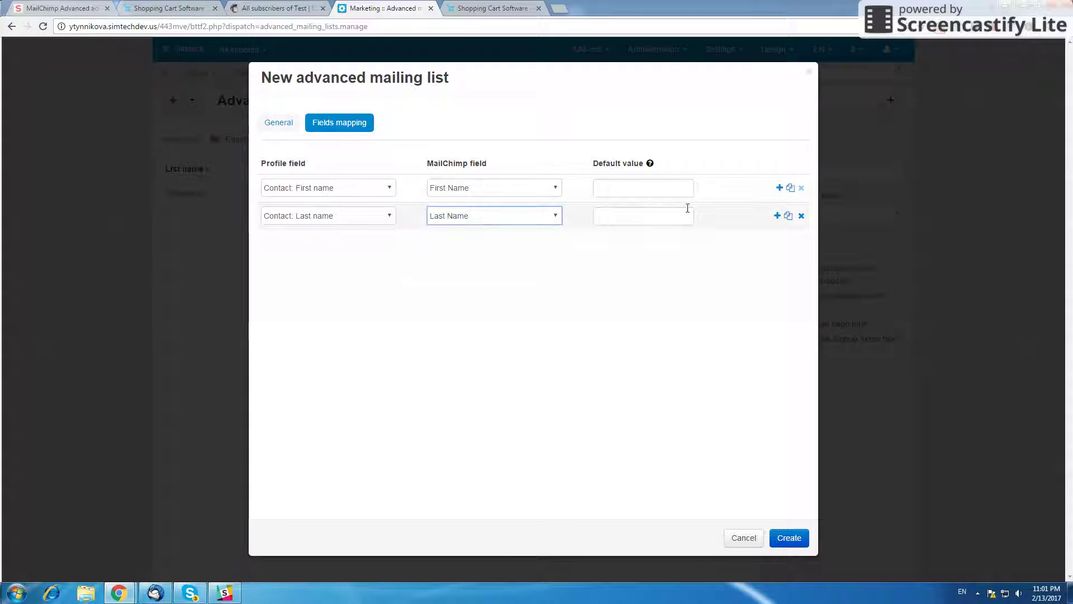
- Map Billing: E-mail to Email Address and create the Category mailing list
left_click(777, 215)
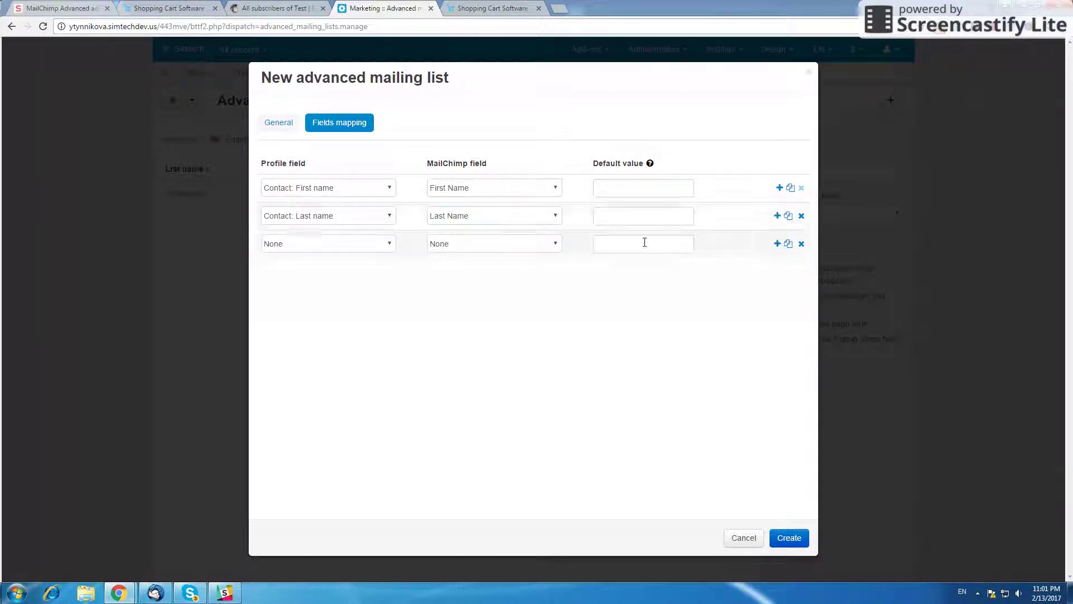
left_click(277, 242)
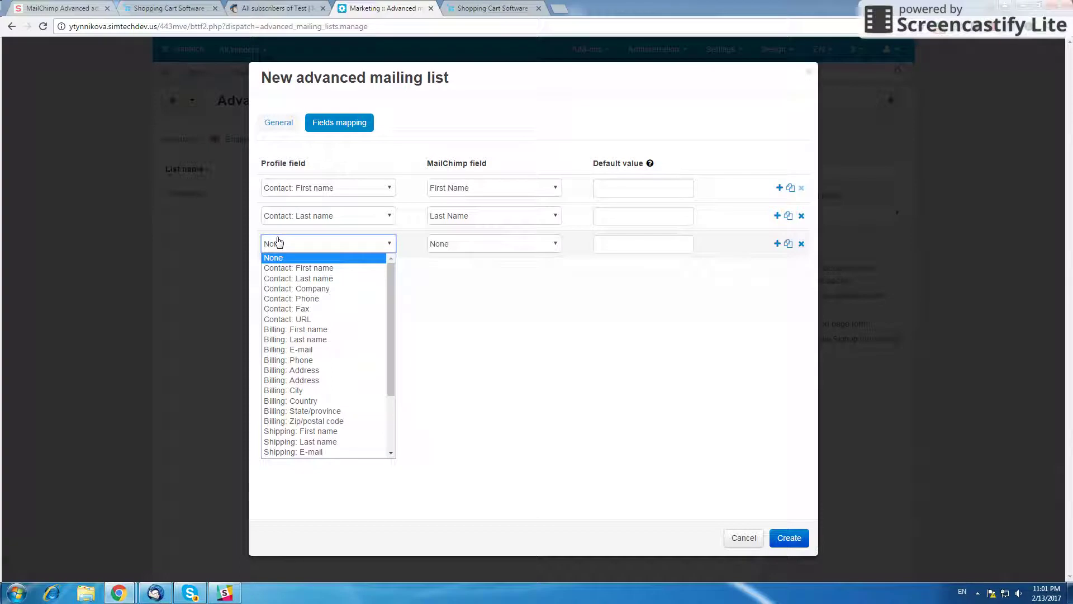
left_click(289, 349)
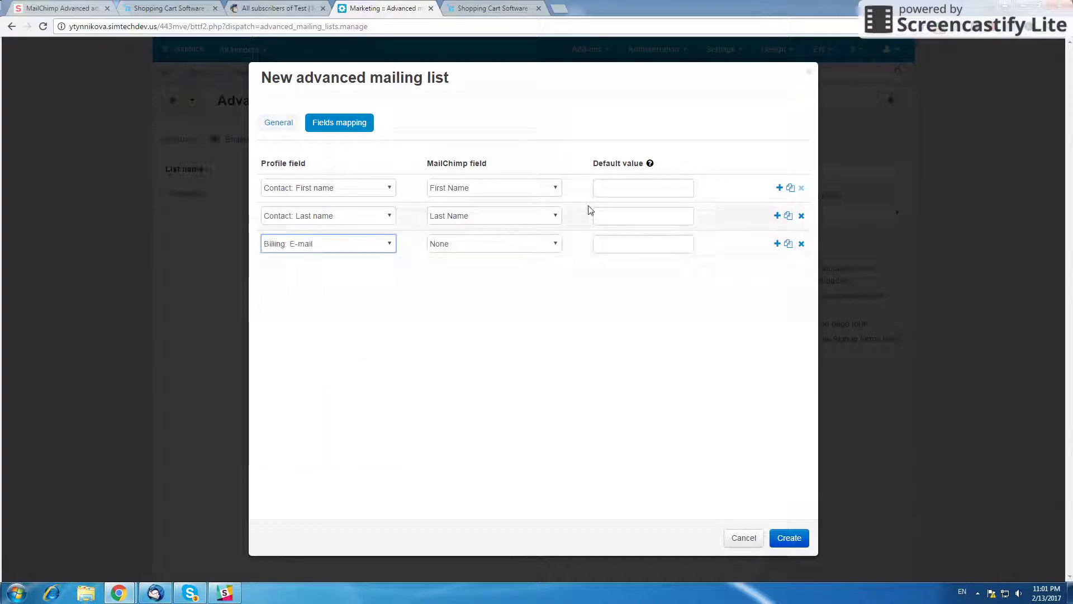
left_click(522, 244)
left_click(518, 270)
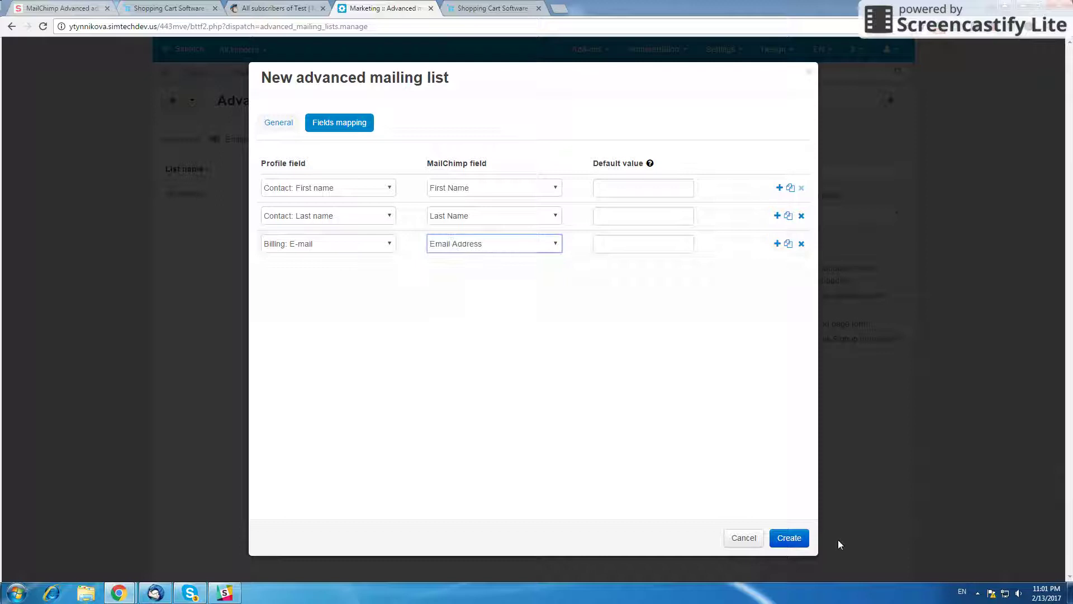
left_click(789, 538)
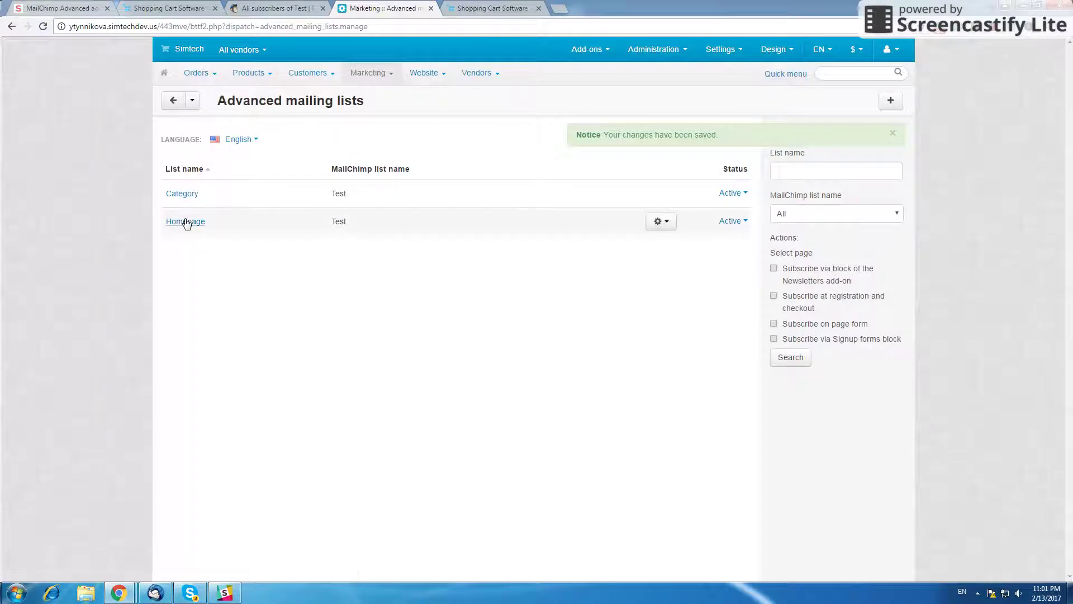
- Review the Homepage list, then confirm the Category list uses the Category block and save it
left_click(187, 222)
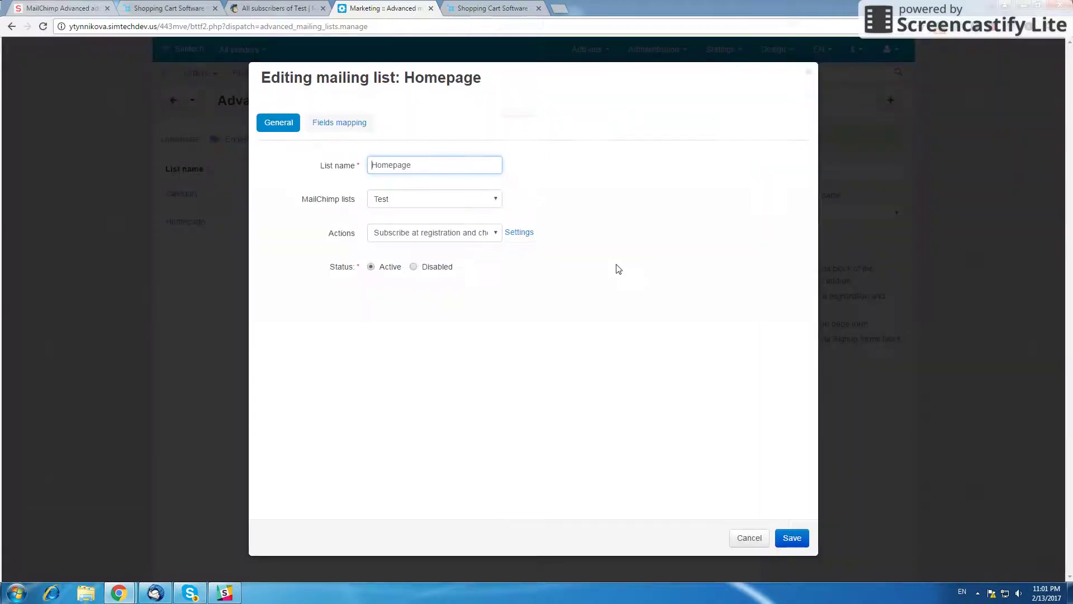
left_click(752, 540)
left_click(180, 194)
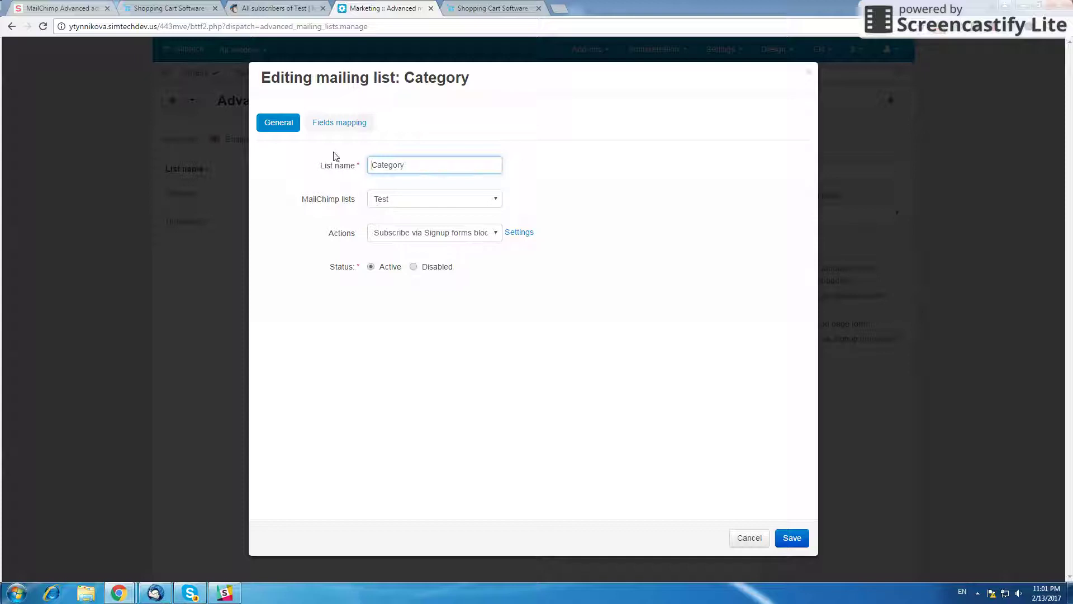
left_click(520, 234)
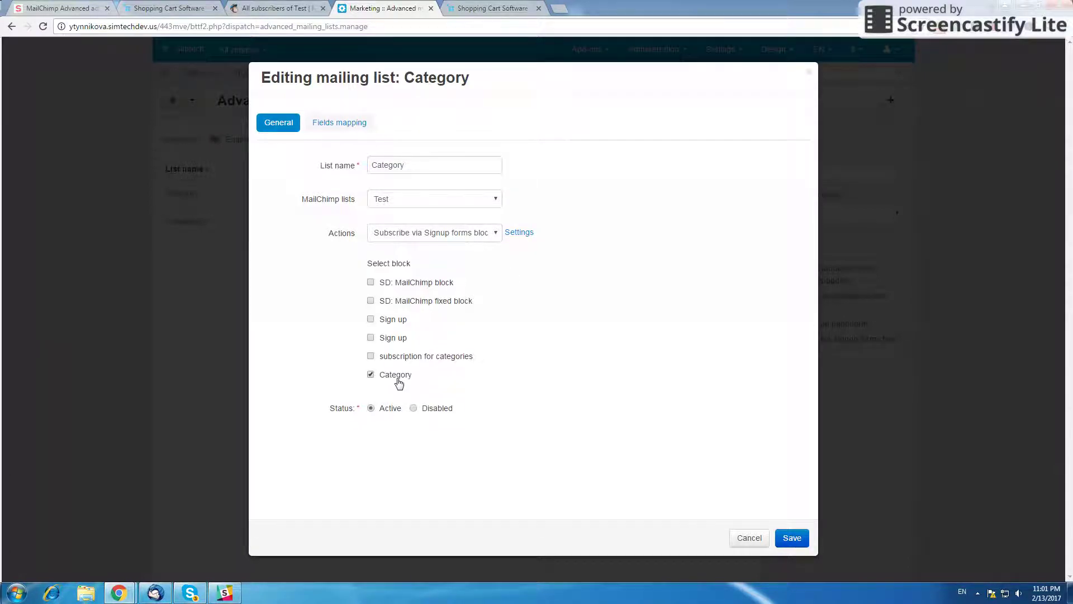
left_click(798, 538)
left_click(481, 8)
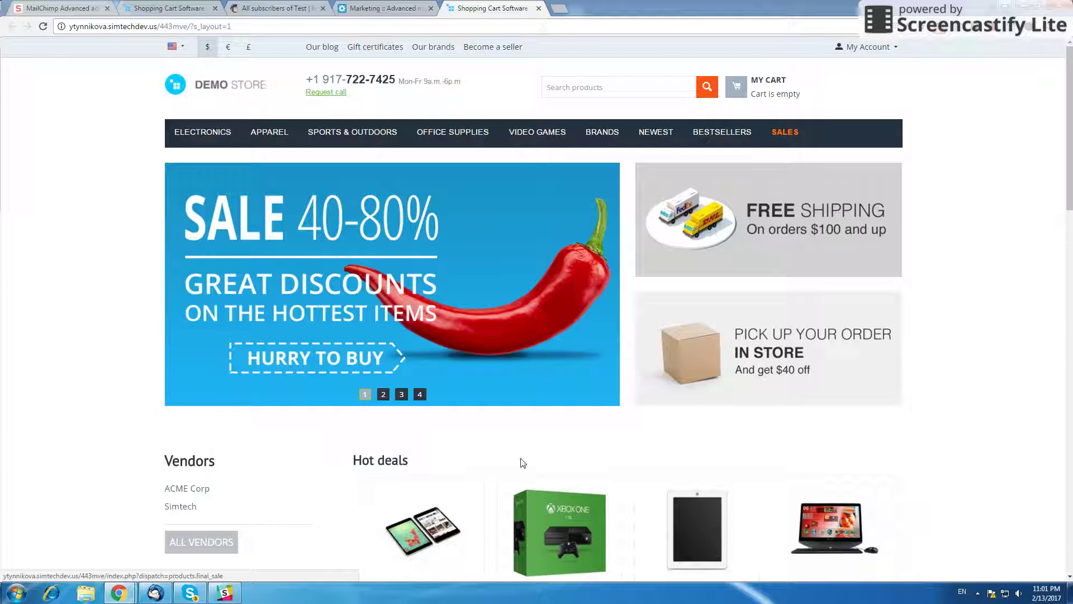
- Open APPAREL > Women's Clothing to see the new Subscribe popup
mouse_move(268, 133)
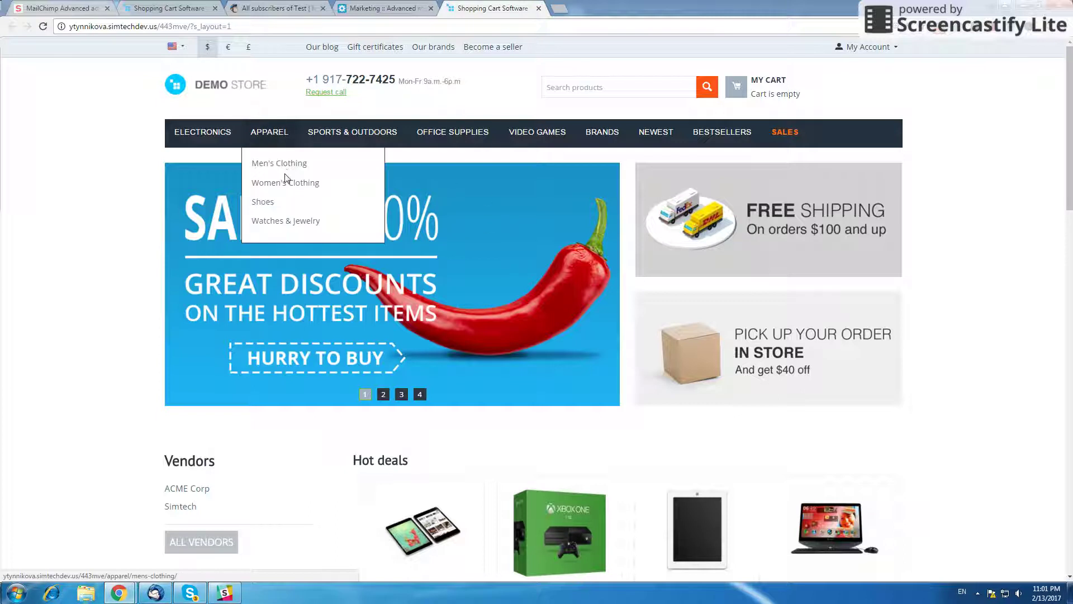
left_click(282, 190)
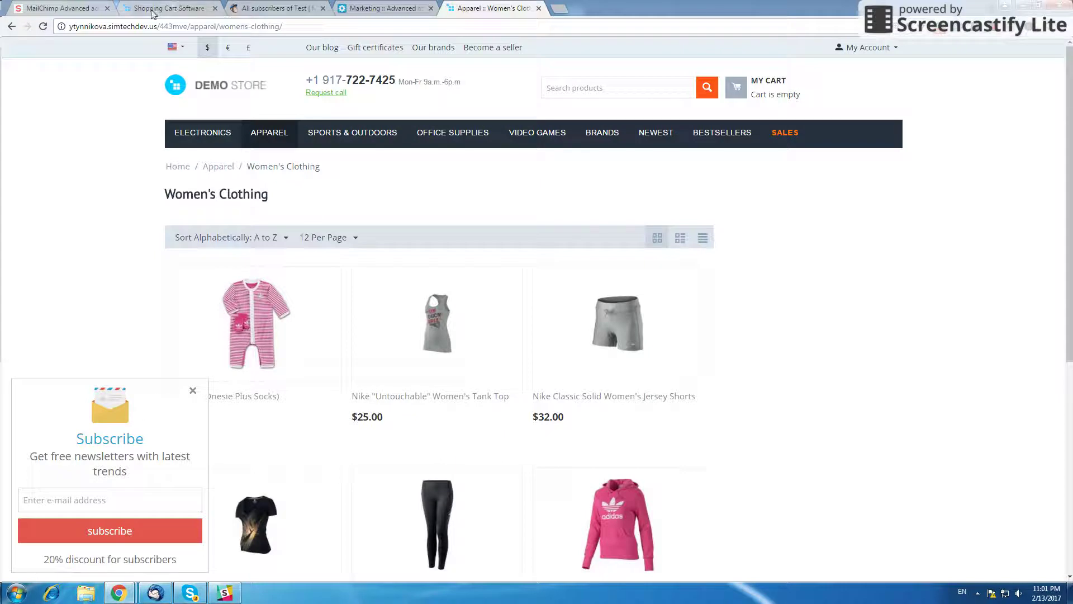
- Switch back to the MailChimp Advanced add-on page in the Simtech Add-on Store
left_click(65, 10)
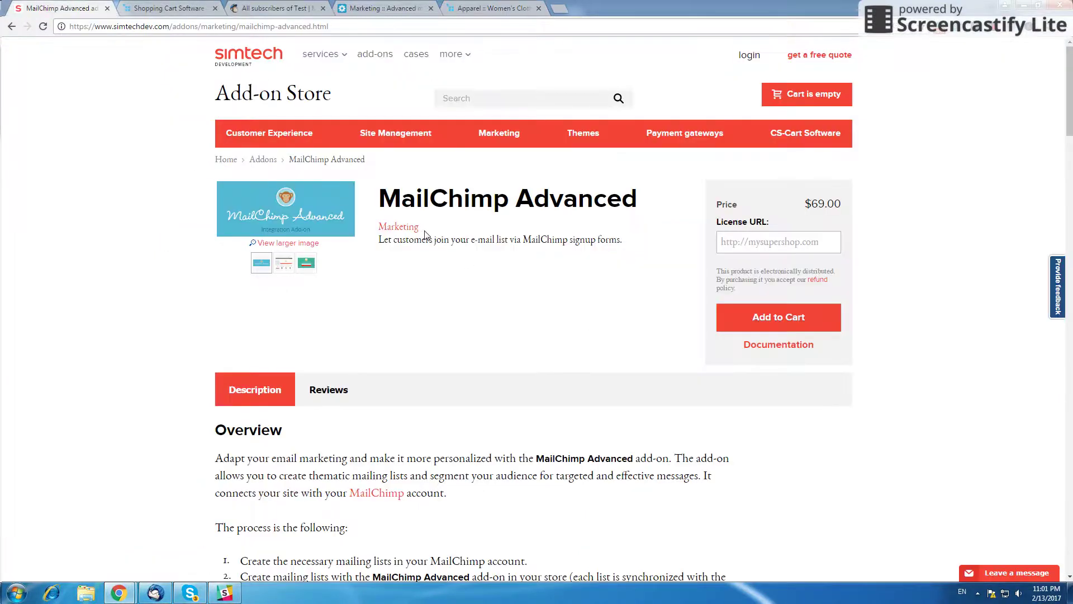